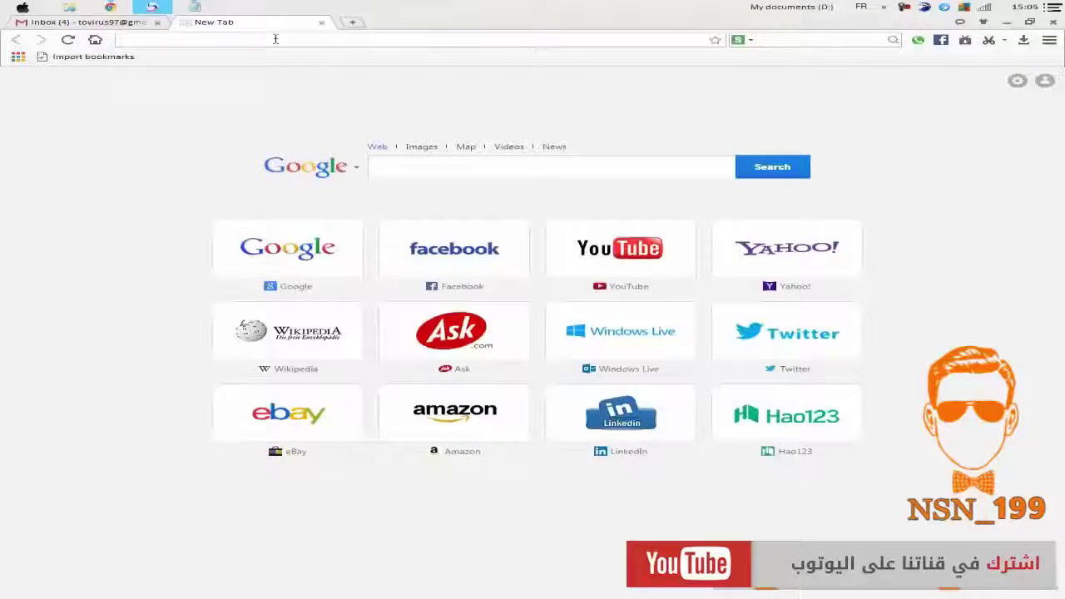
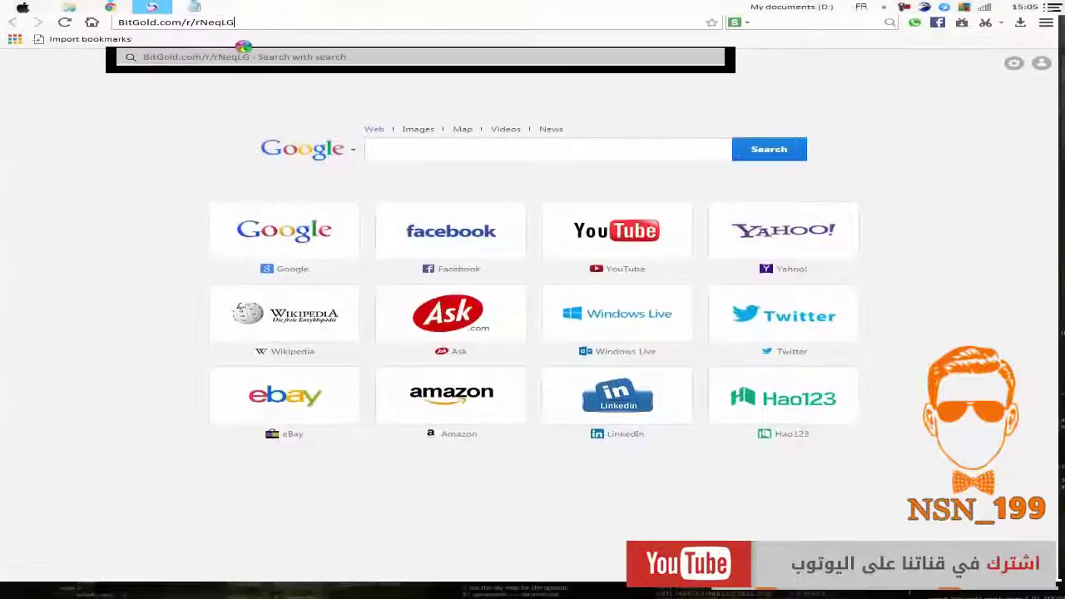
# Load the pasted BitGold referral link in the new Chrome tab
pyautogui.press('Return')
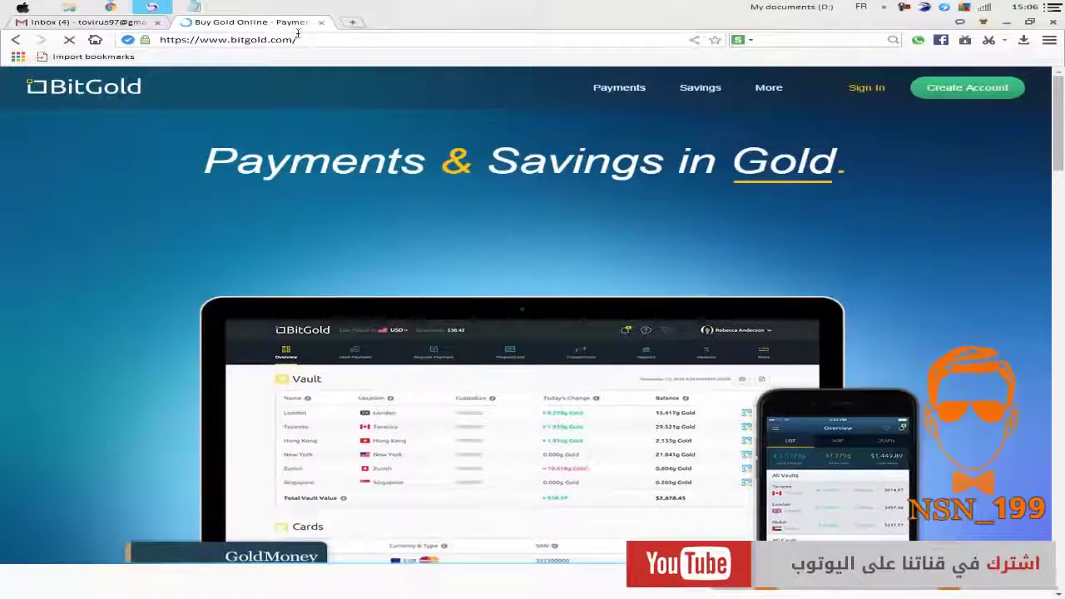
# Browse the BitGold home page, then start creating a new account
pyautogui.scroll(-3, 345, 41)
pyautogui.scroll(-3, 475, 210)
pyautogui.scroll(-2, 491, 224)
pyautogui.scroll(5, 492, 224)
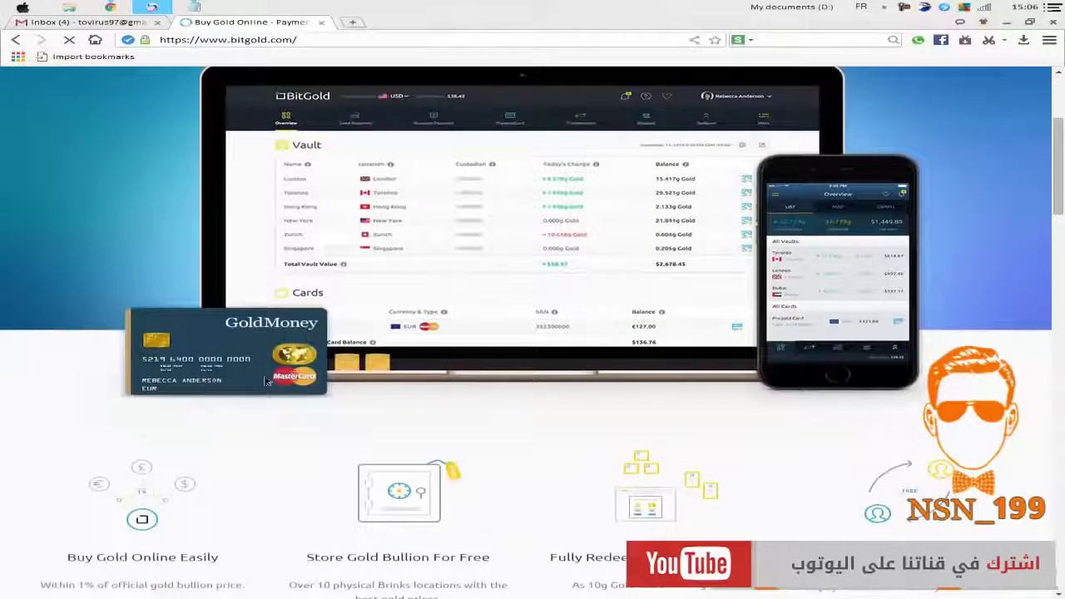
pyautogui.scroll(3, 679, 254)
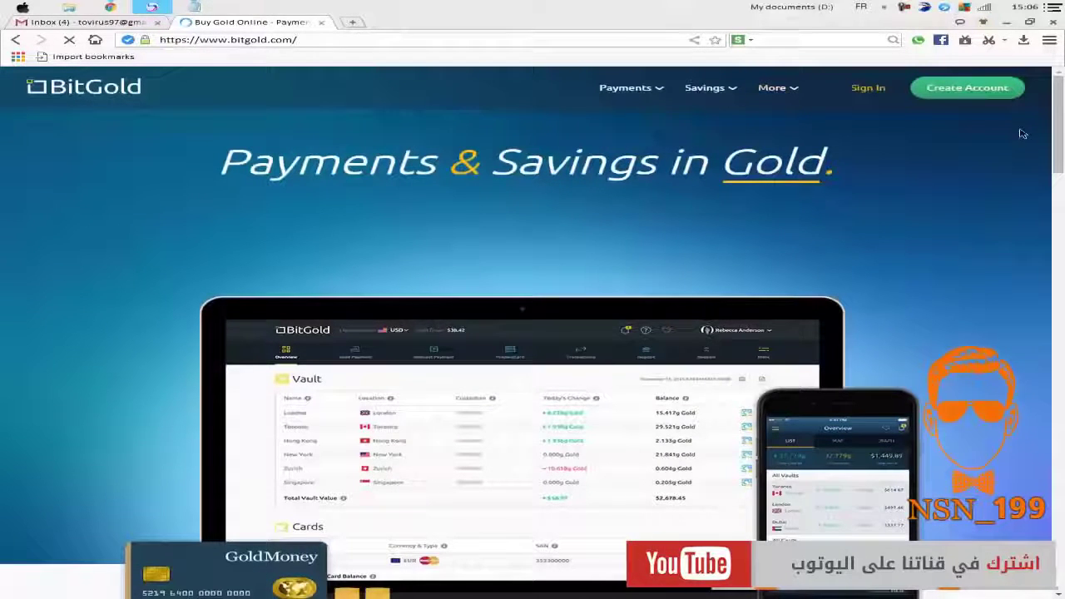
pyautogui.click(976, 97)
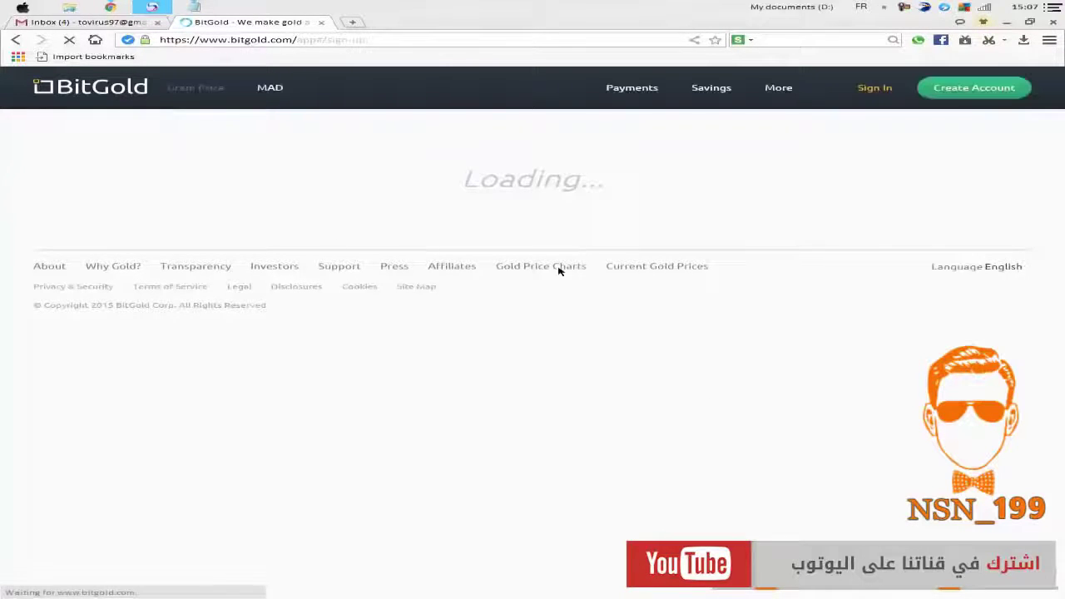
# Enter the account e-mail address in the sign-up form
pyautogui.scroll(-2, 463, 351)
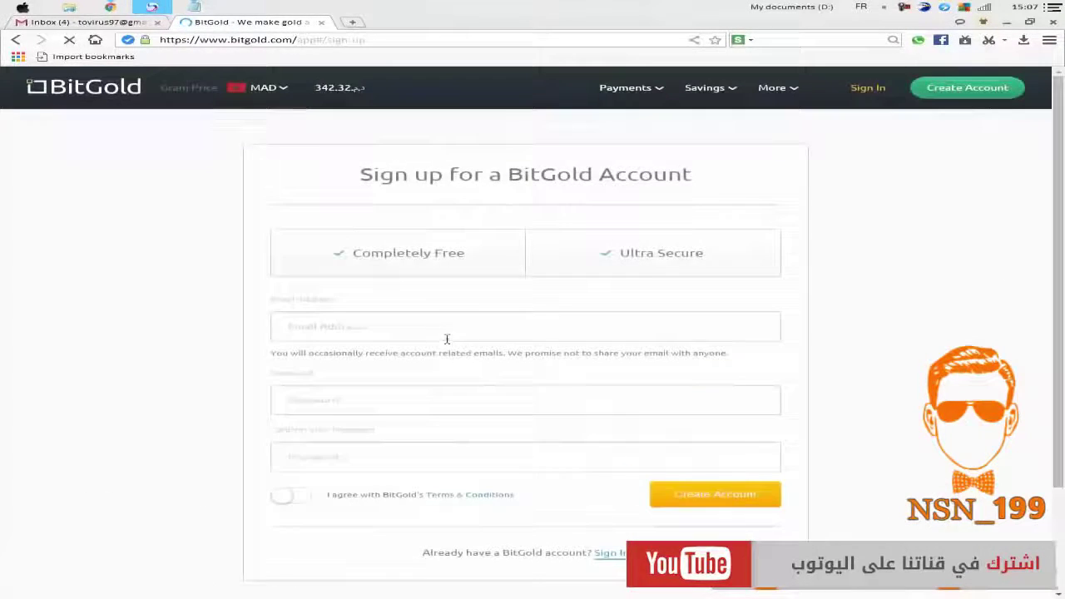
pyautogui.scroll(-1, 447, 339)
pyautogui.click(387, 266)
# Type the account password, replacing the first attempt with a stronger one
pyautogui.click(372, 343)
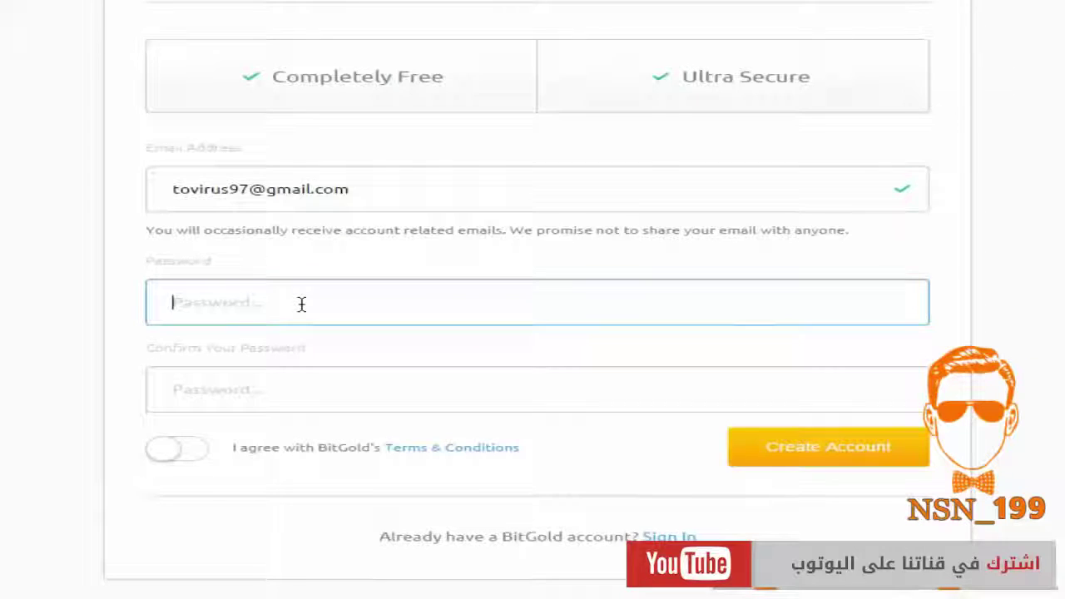
pyautogui.write('****')
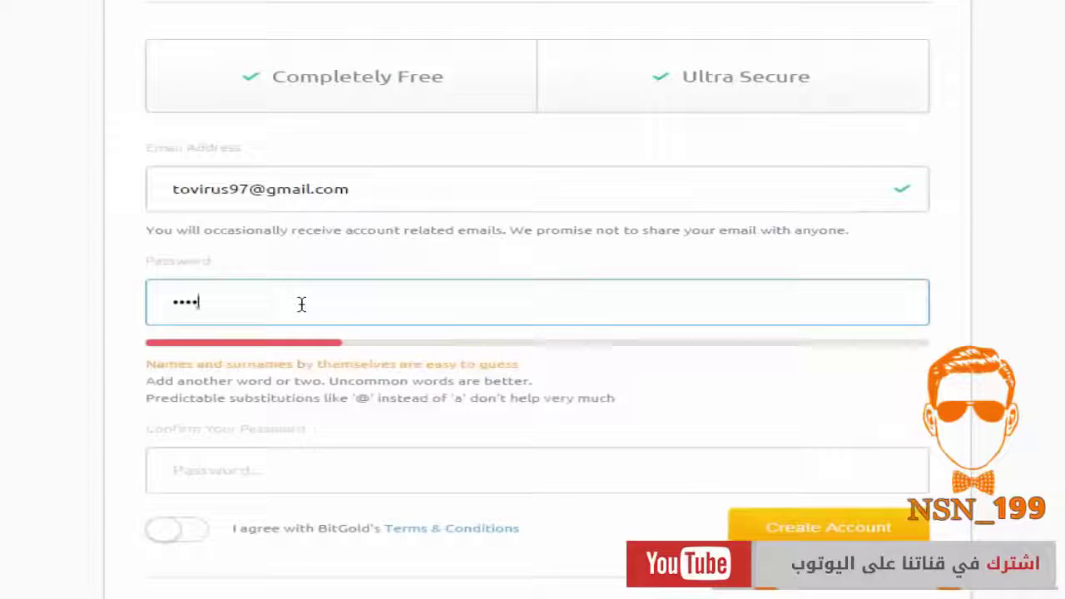
pyautogui.write('****')
pyautogui.press('Tab')
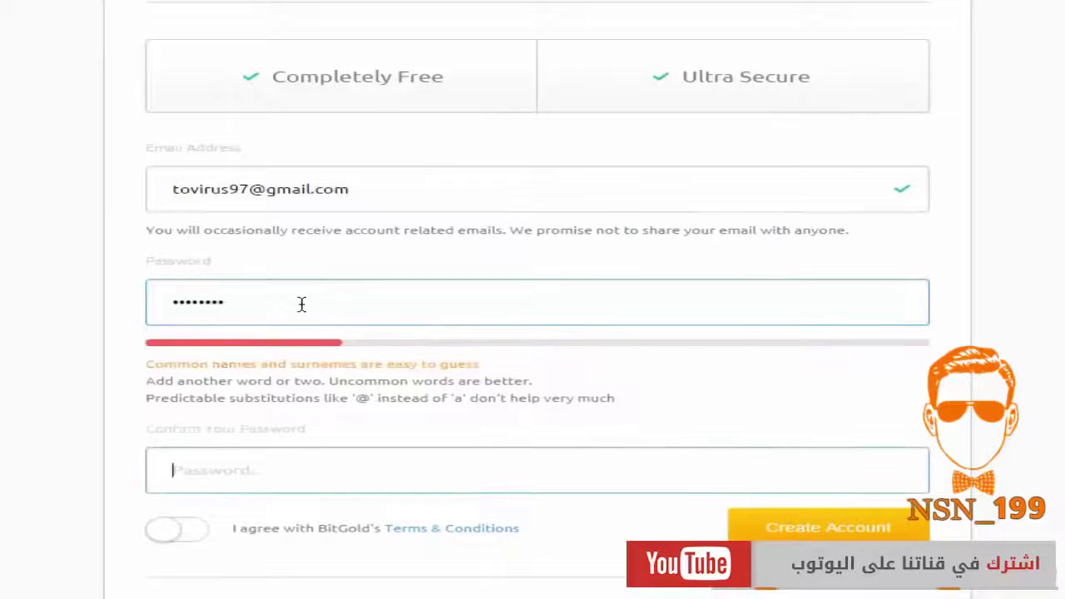
pyautogui.click(301, 304)
pyautogui.hotkey('ctrl', 'a')
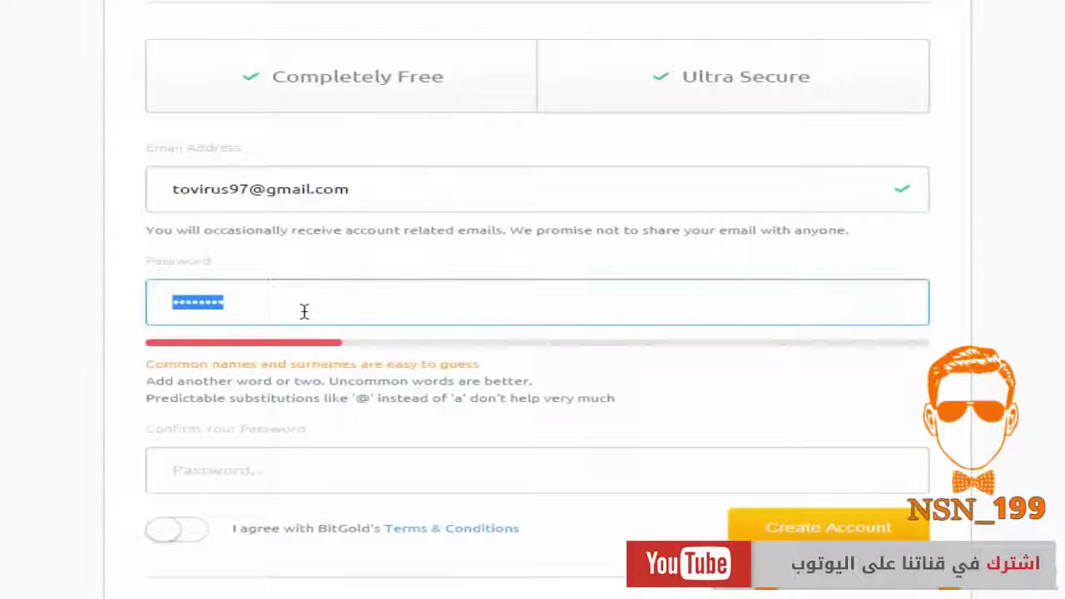
pyautogui.write('t')
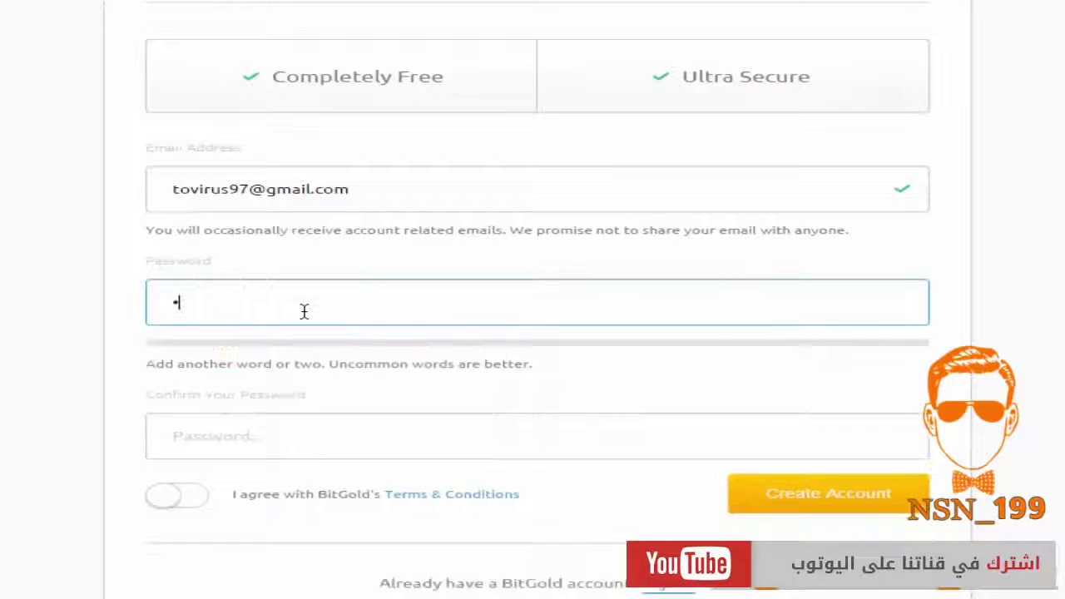
pyautogui.write('••')
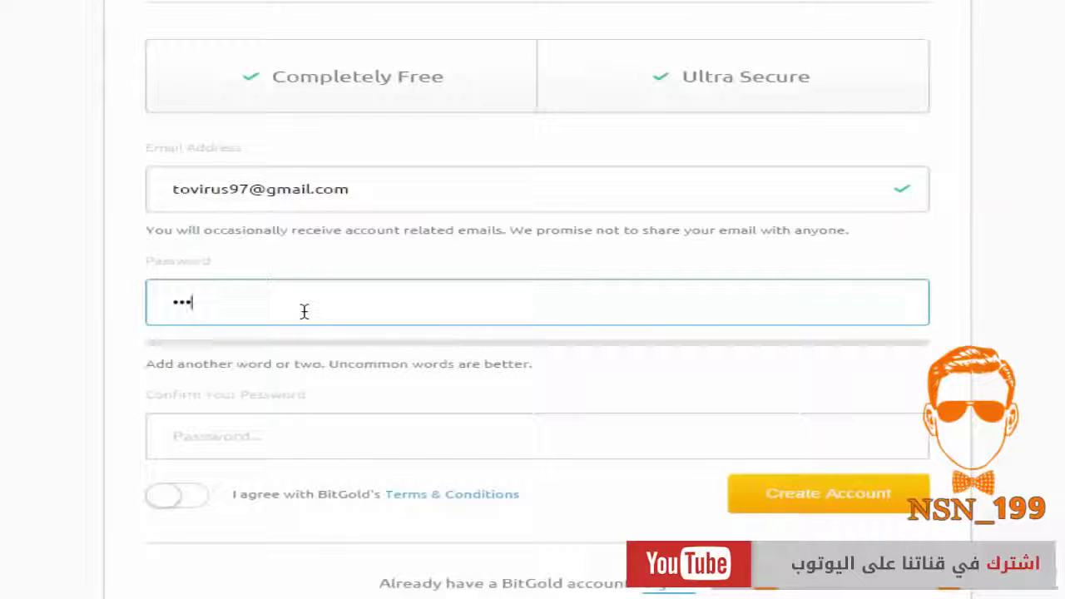
pyautogui.write('•••••••••••••')
pyautogui.hotkey('ctrl', 'a')
pyautogui.click(304, 311)
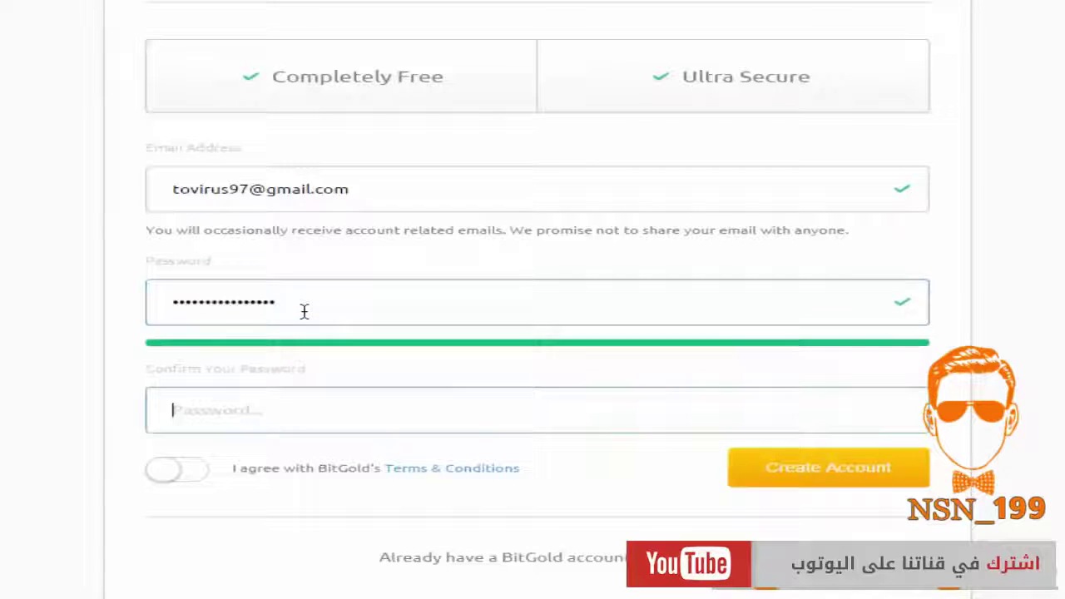
pyautogui.press('Tab')
pyautogui.hotkey('shift', 'Tab')
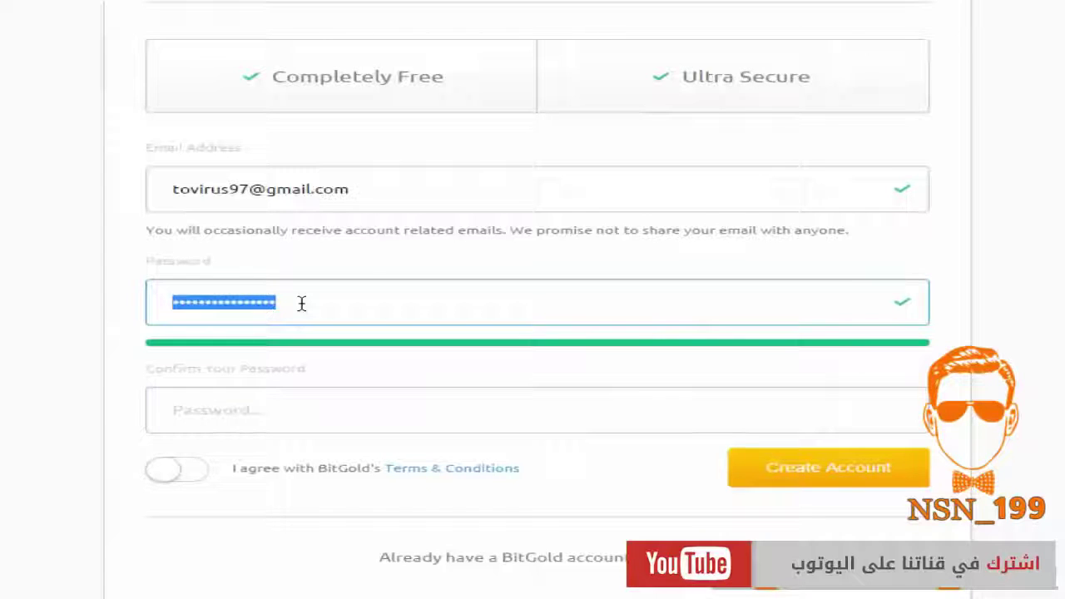
# Confirm the password, accept the Terms & Conditions and create the account
pyautogui.click(307, 419)
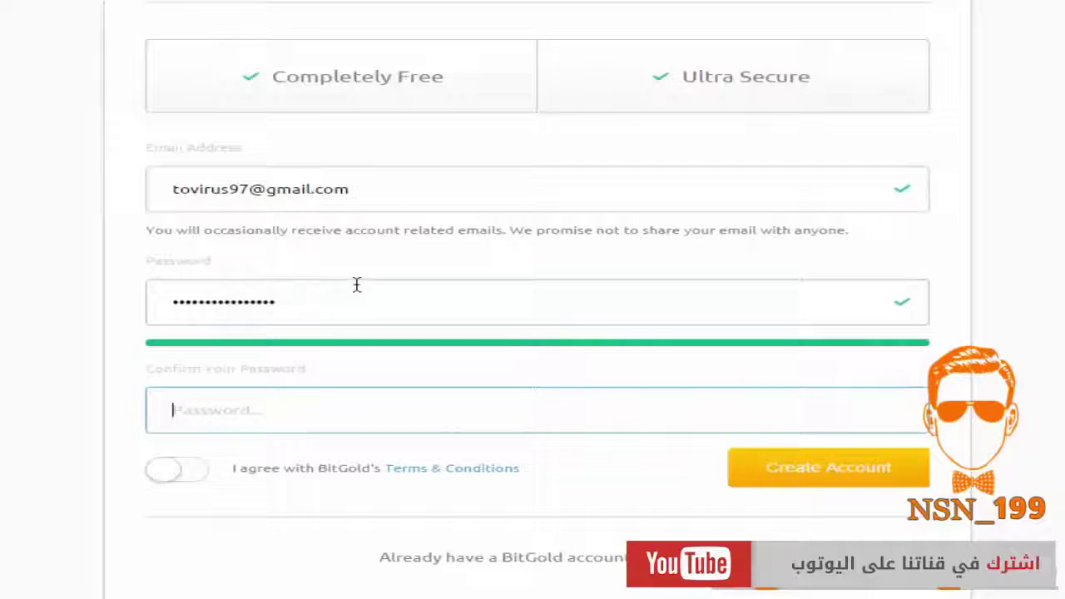
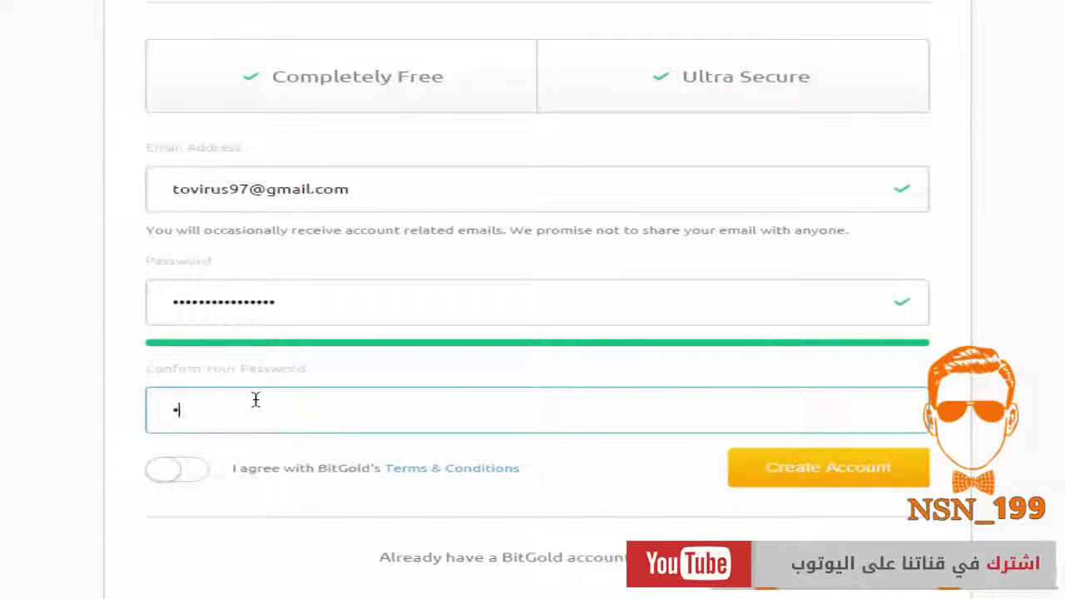
pyautogui.scroll(-1, 256, 402)
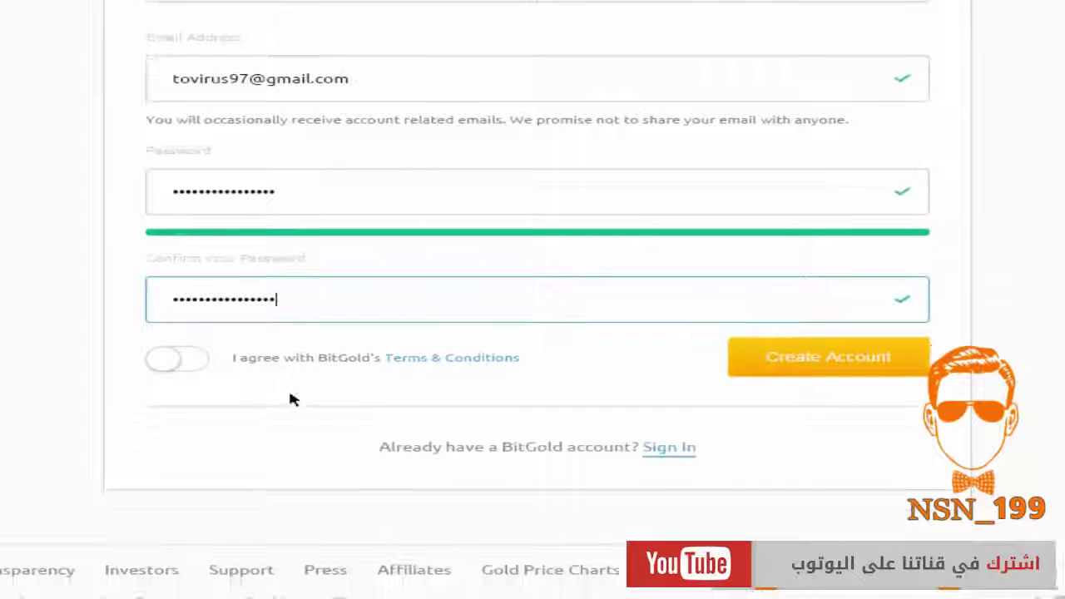
pyautogui.click(197, 369)
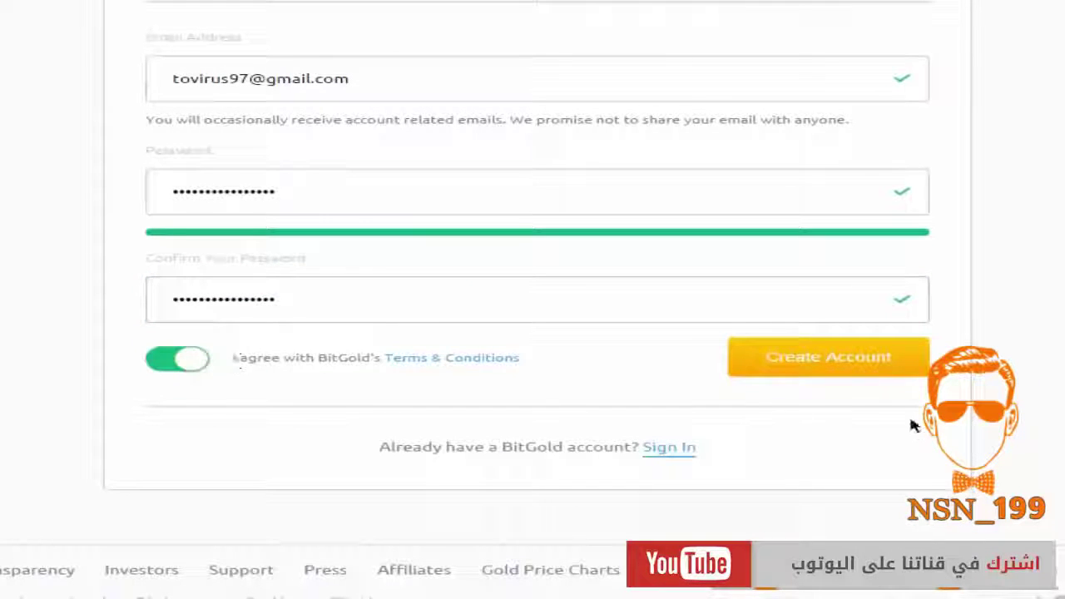
pyautogui.click(815, 366)
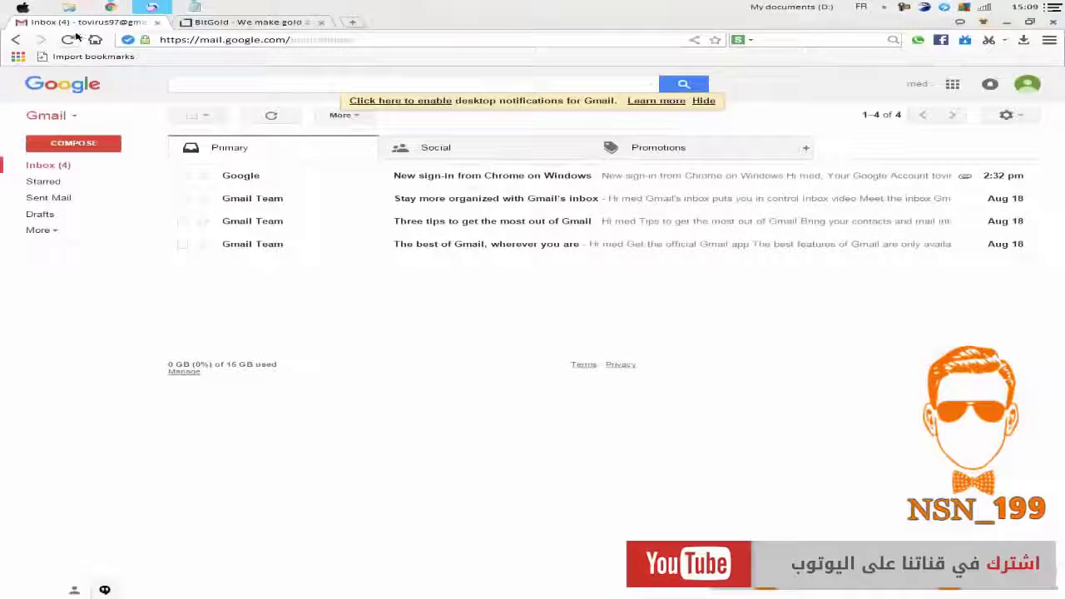
# Refresh Gmail, open BitGold's Email Verification mail and choose Finish Signing Up on Desktop
pyautogui.click(69, 41)
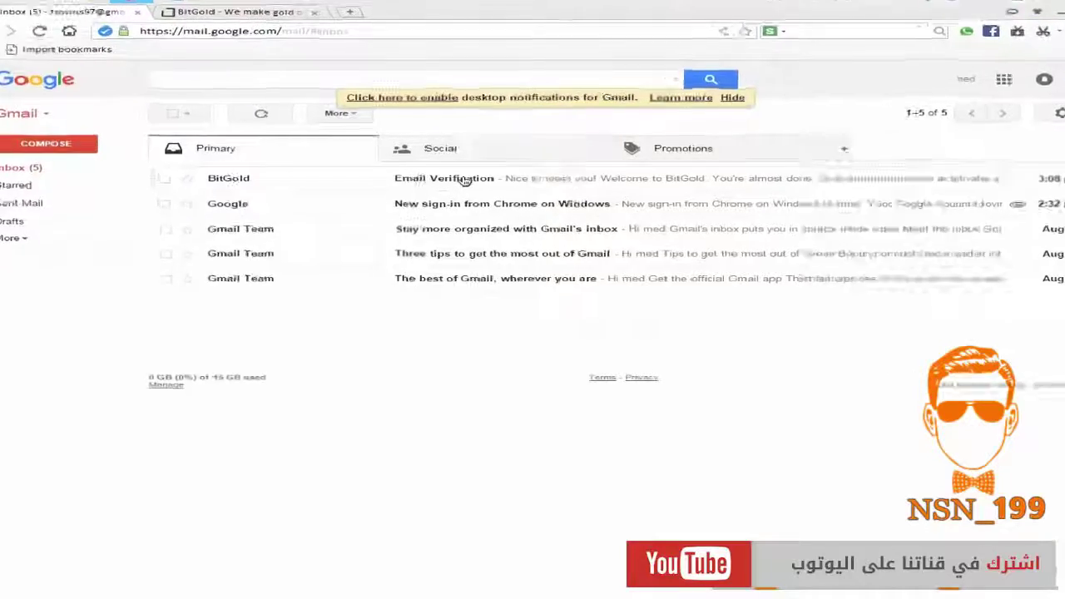
pyautogui.click(469, 181)
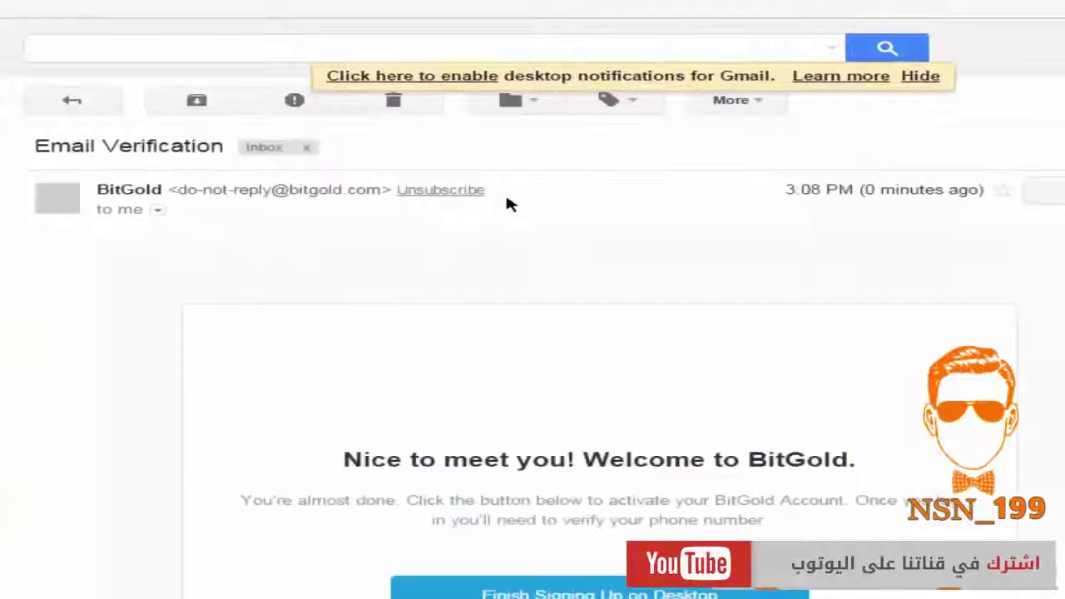
pyautogui.scroll(-3, 516, 254)
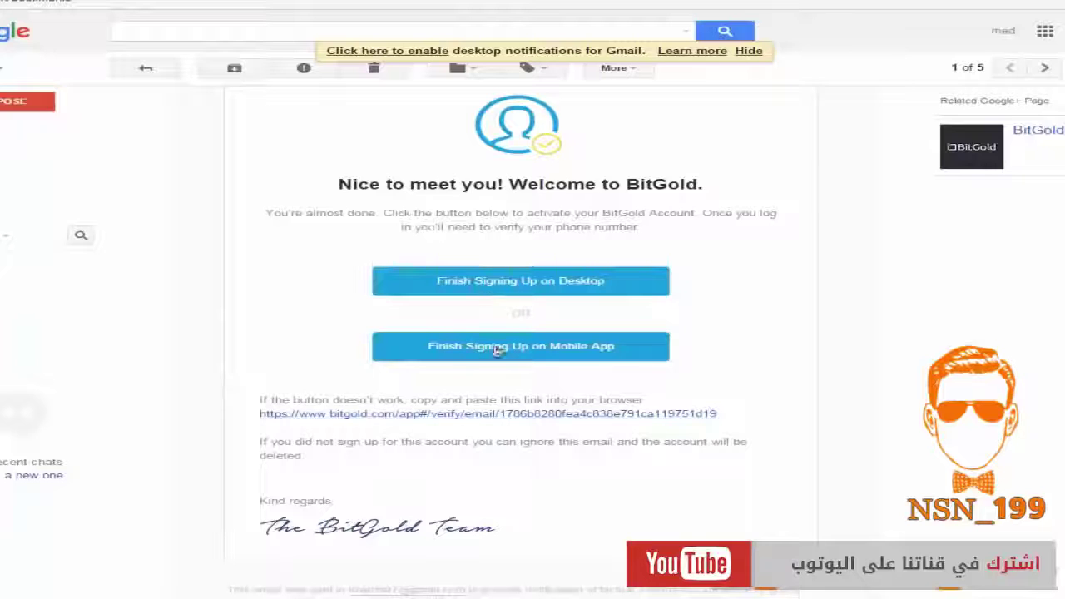
pyautogui.click(509, 283)
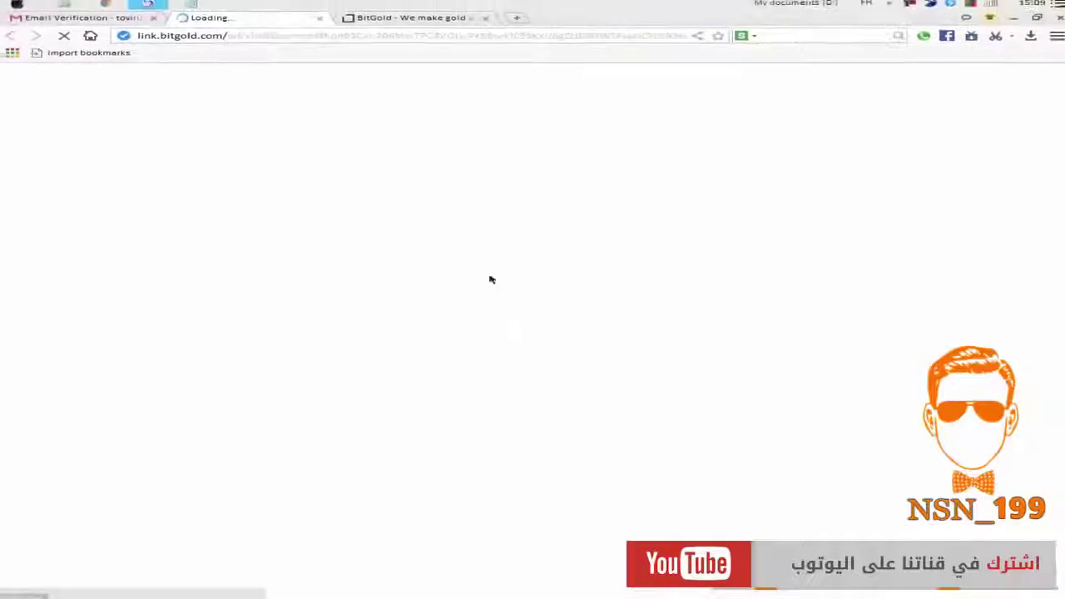
# Close the Gmail and duplicate BitGold tabs, keeping the verification page
pyautogui.click(104, 21)
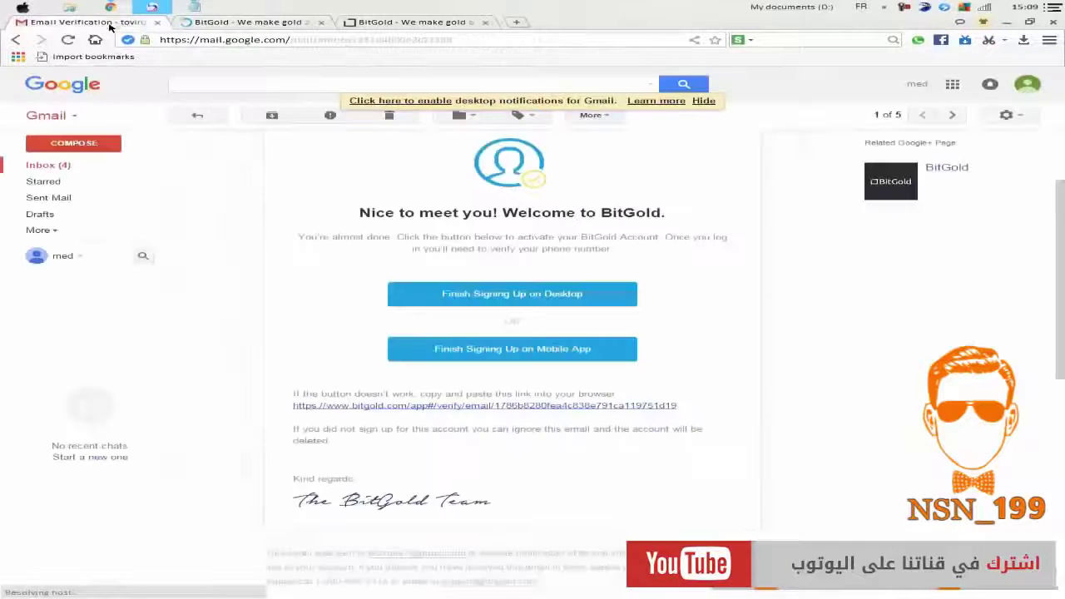
pyautogui.click(157, 22)
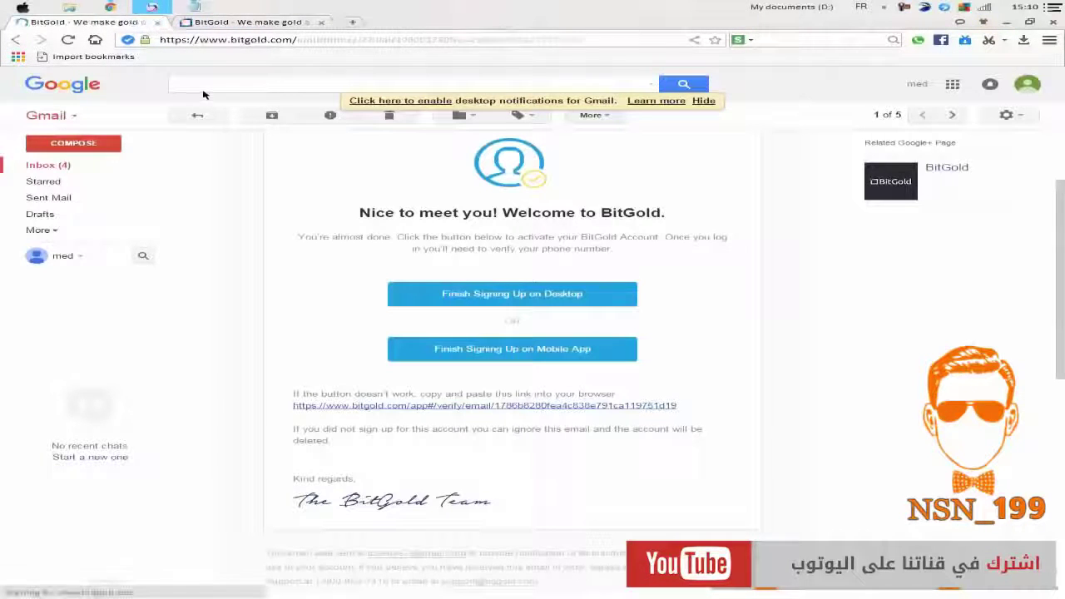
pyautogui.click(321, 22)
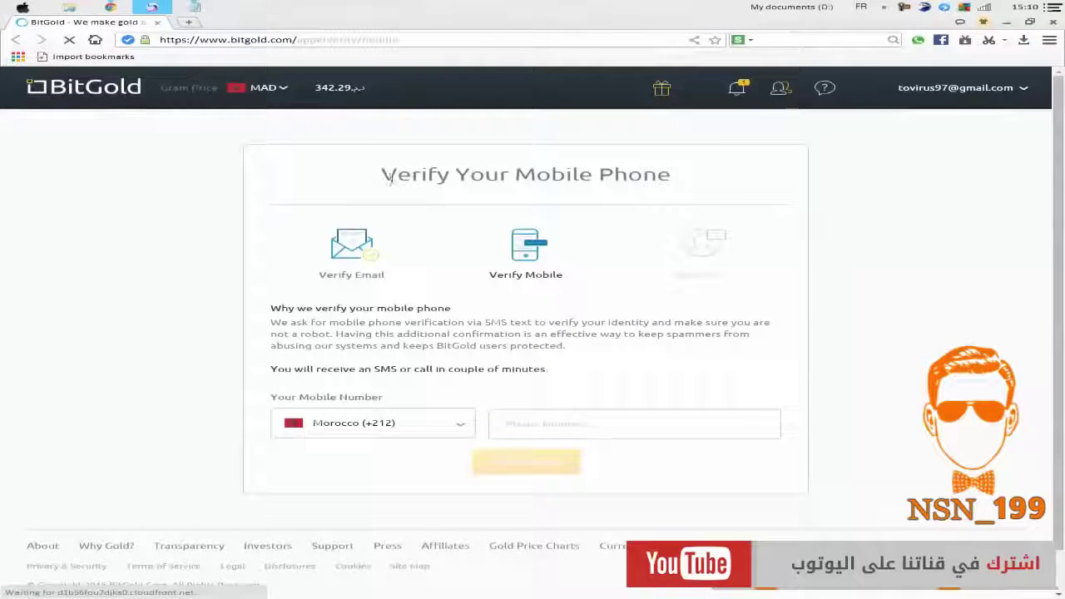
# Keep Morocco (+212), enter the mobile number and send the SMS code
pyautogui.moveTo(344, 183); pyautogui.dragTo(515, 178)
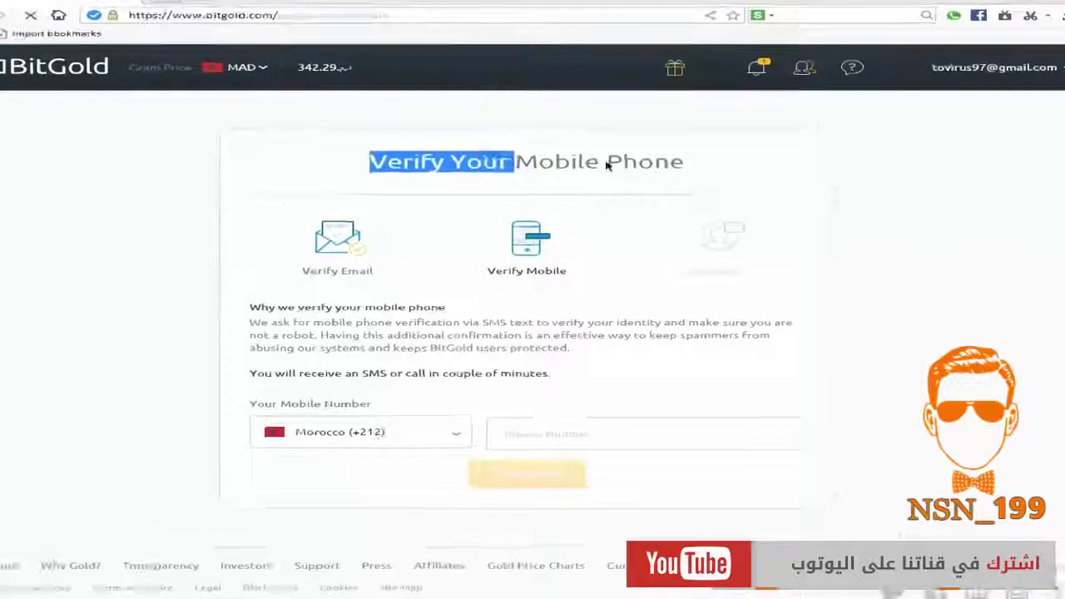
pyautogui.moveTo(606, 167); pyautogui.dragTo(653, 164)
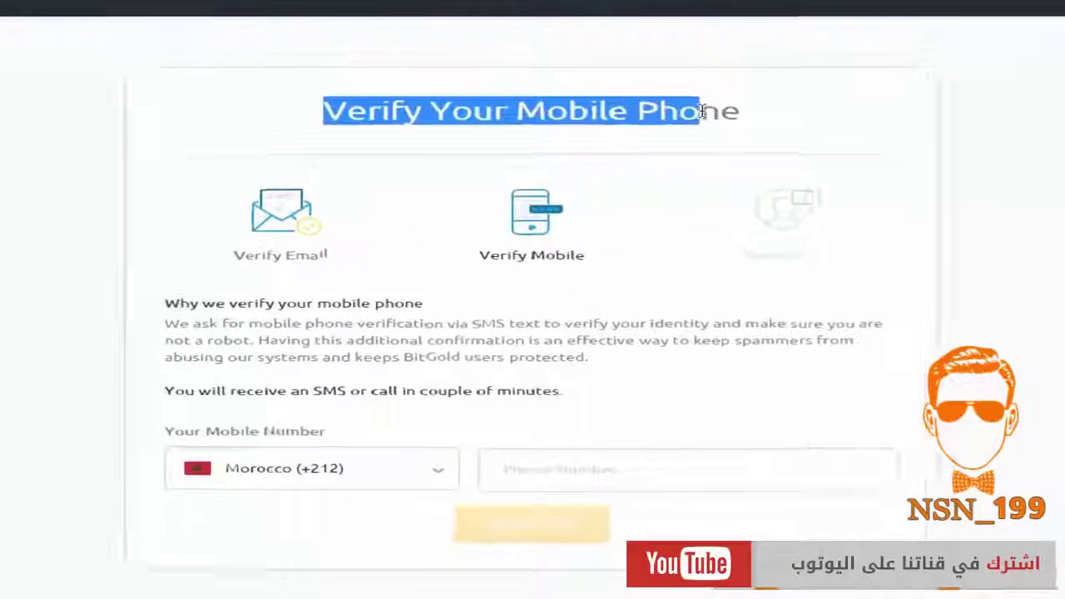
pyautogui.click(651, 163)
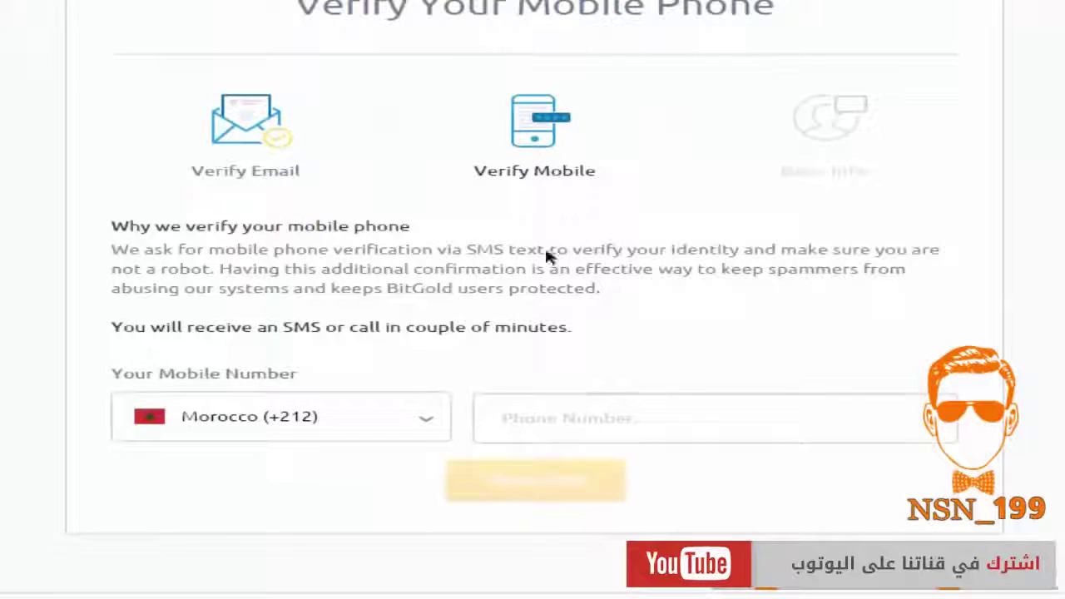
pyautogui.click(383, 436)
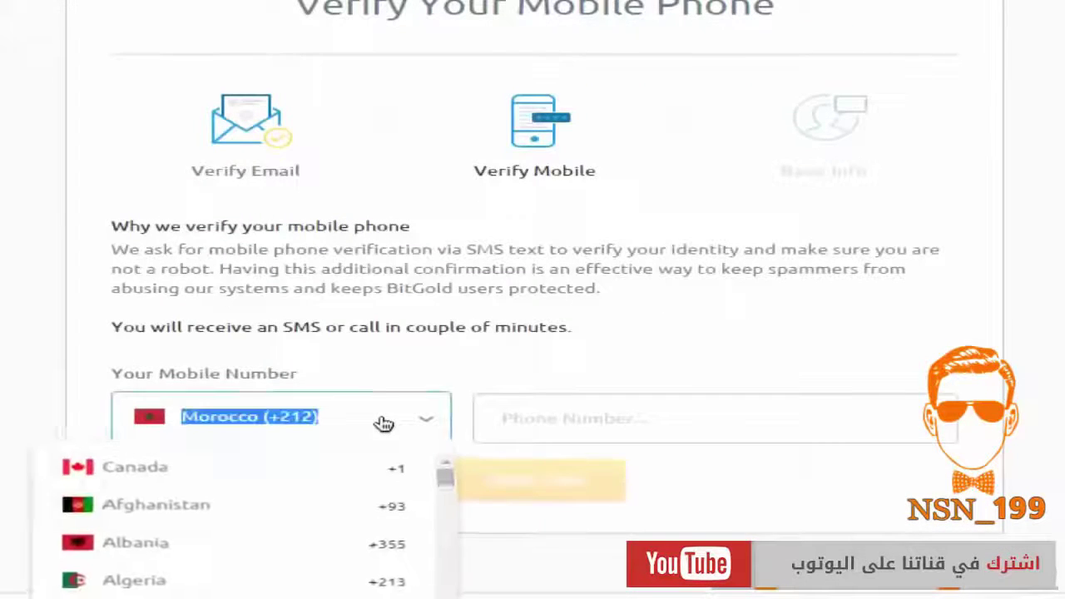
pyautogui.click(631, 418)
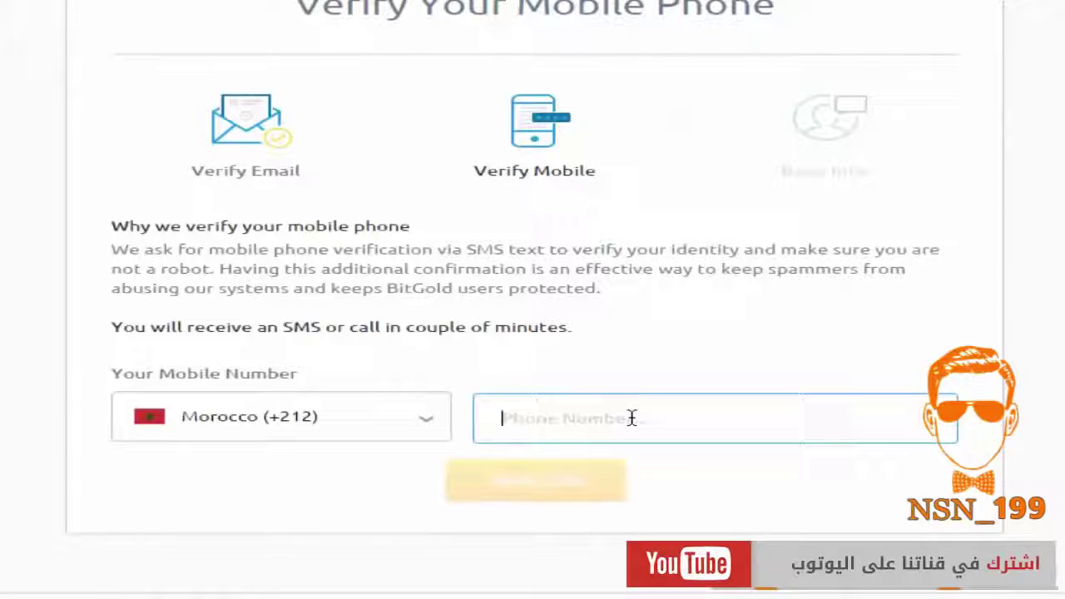
pyautogui.write('6')
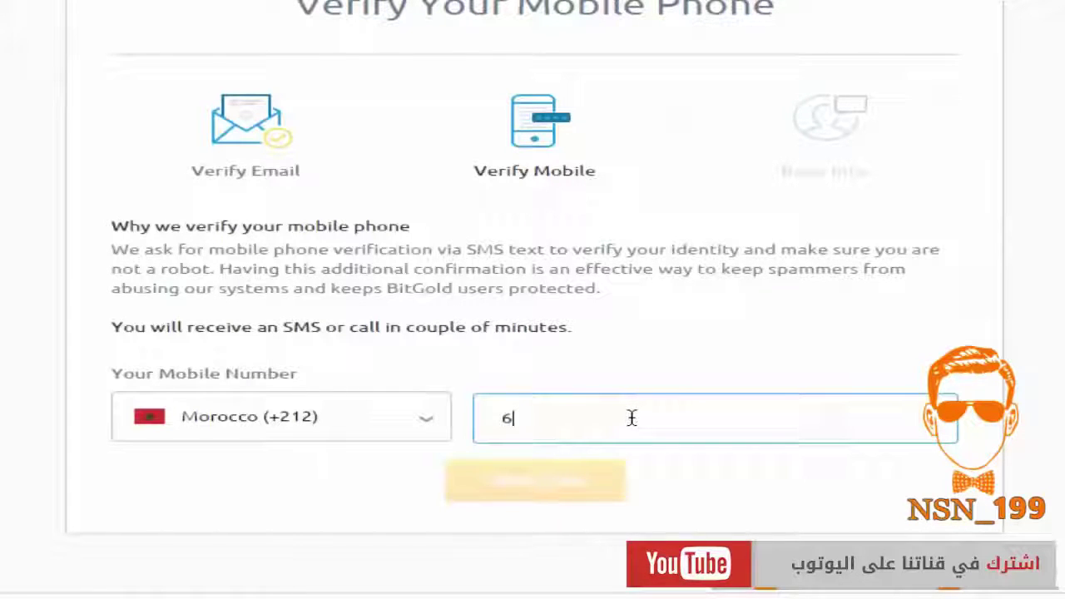
pyautogui.write('7')
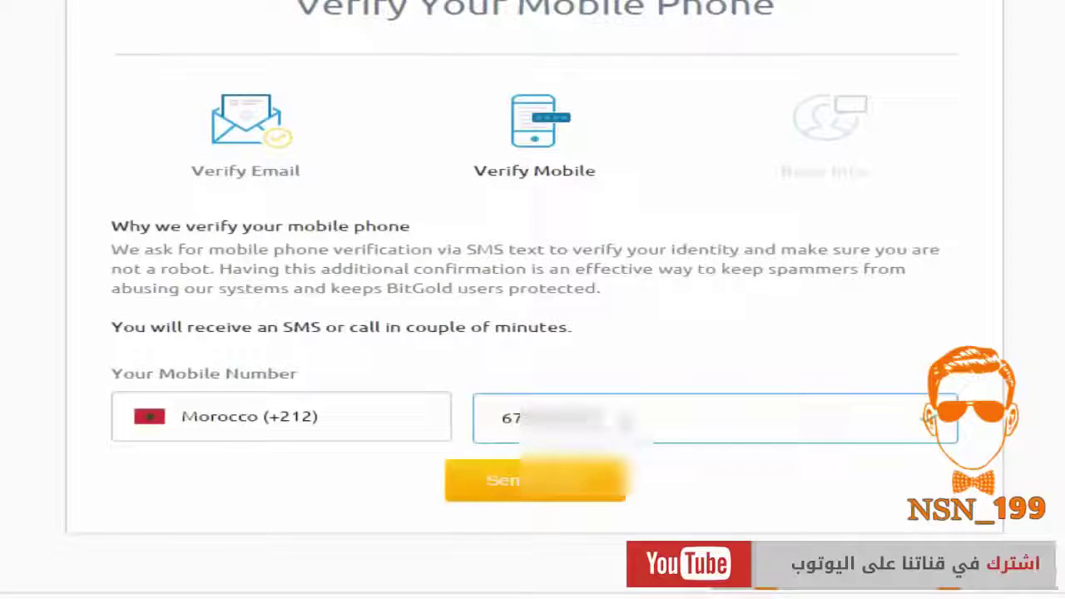
pyautogui.click(505, 475)
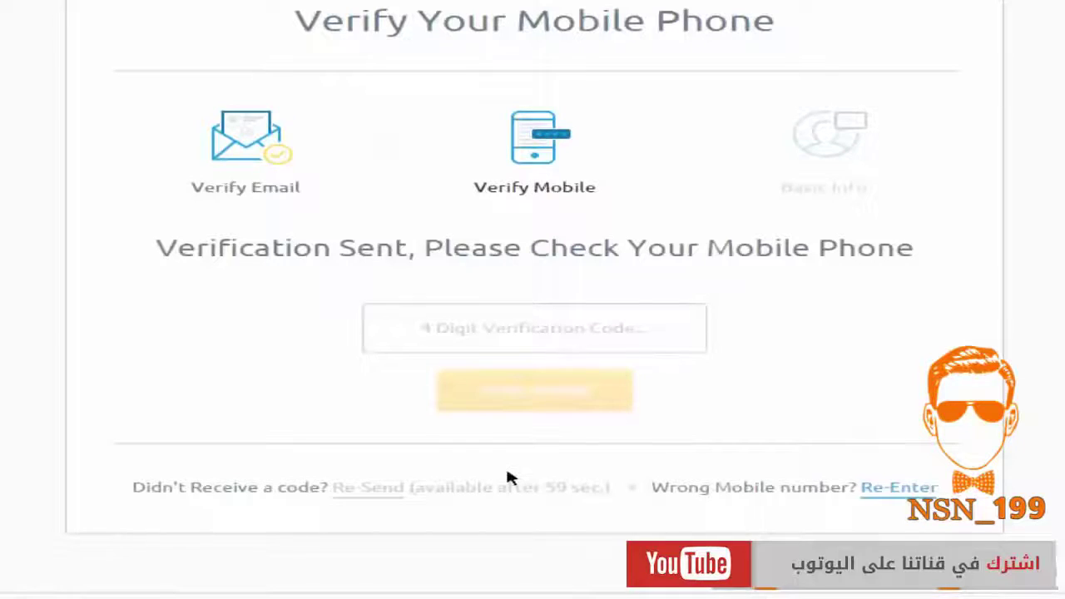
# Enter the received SMS verification code and verify the mobile number
pyautogui.click(523, 337)
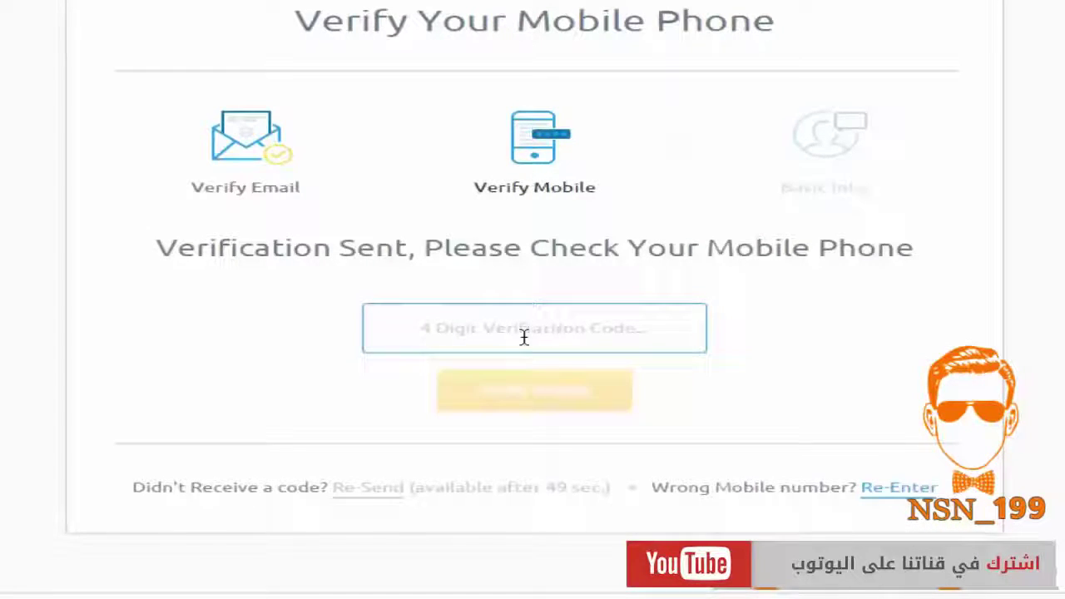
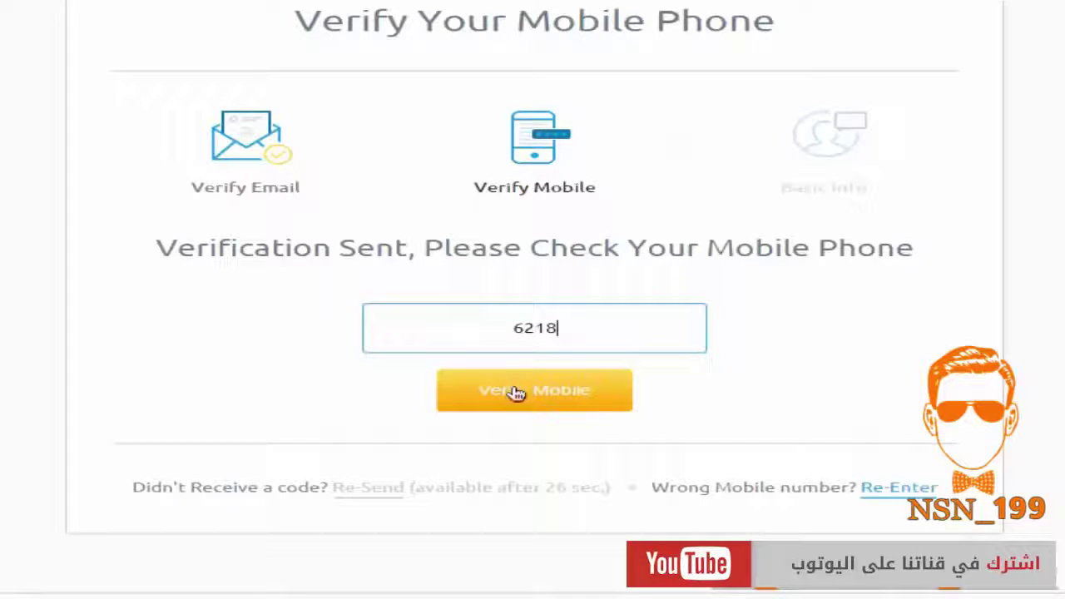
pyautogui.click(574, 391)
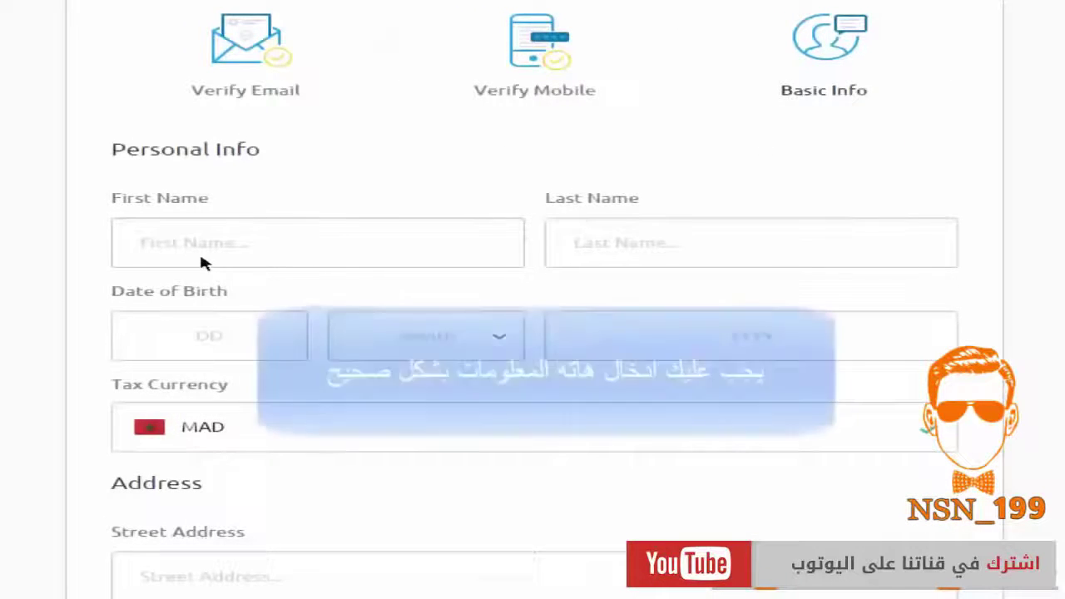
# Enter the user's first and last name on the Basic Info form
pyautogui.click(187, 246)
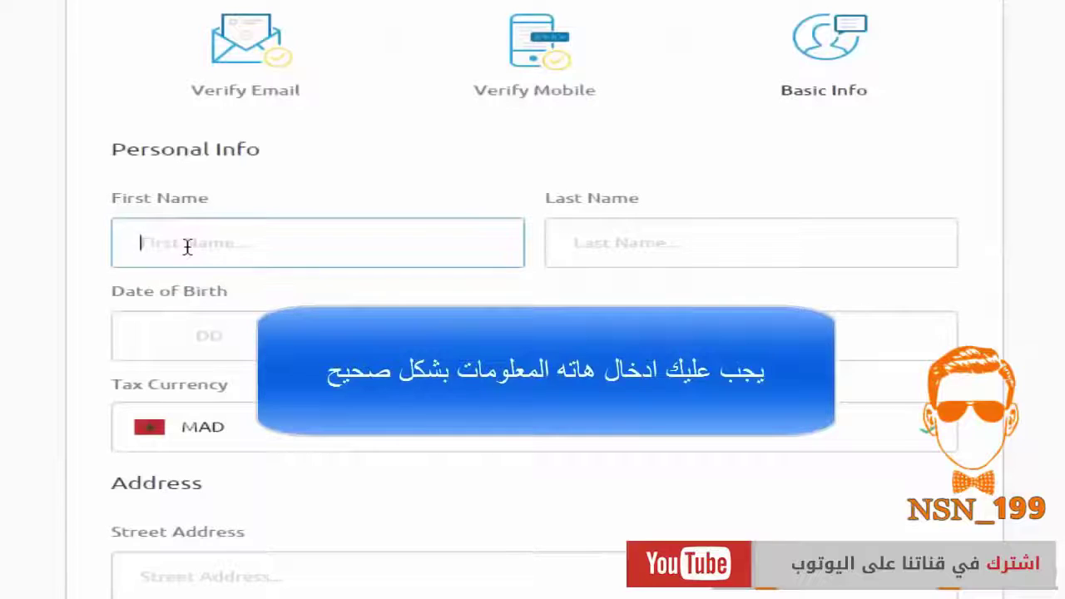
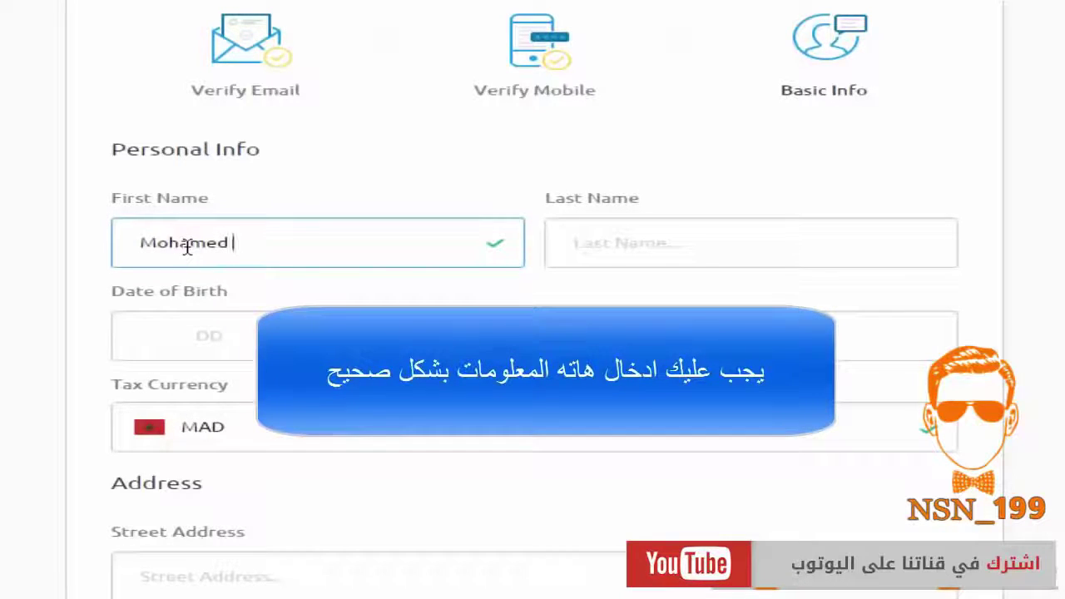
pyautogui.press('Tab')
pyautogui.press('Tab')
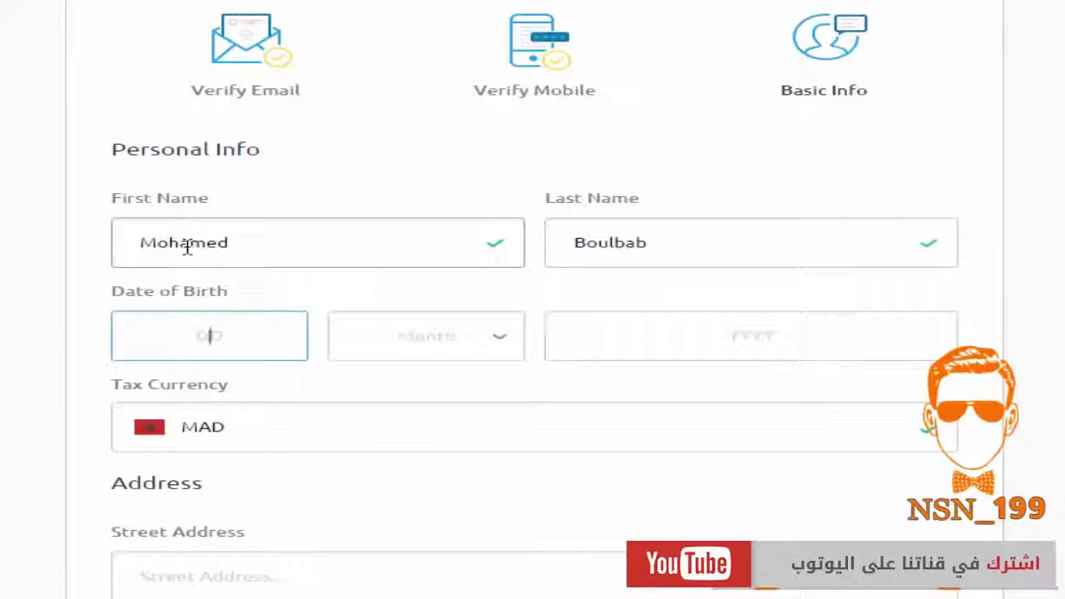
pyautogui.write('04')
pyautogui.press('Tab')
pyautogui.press('space')
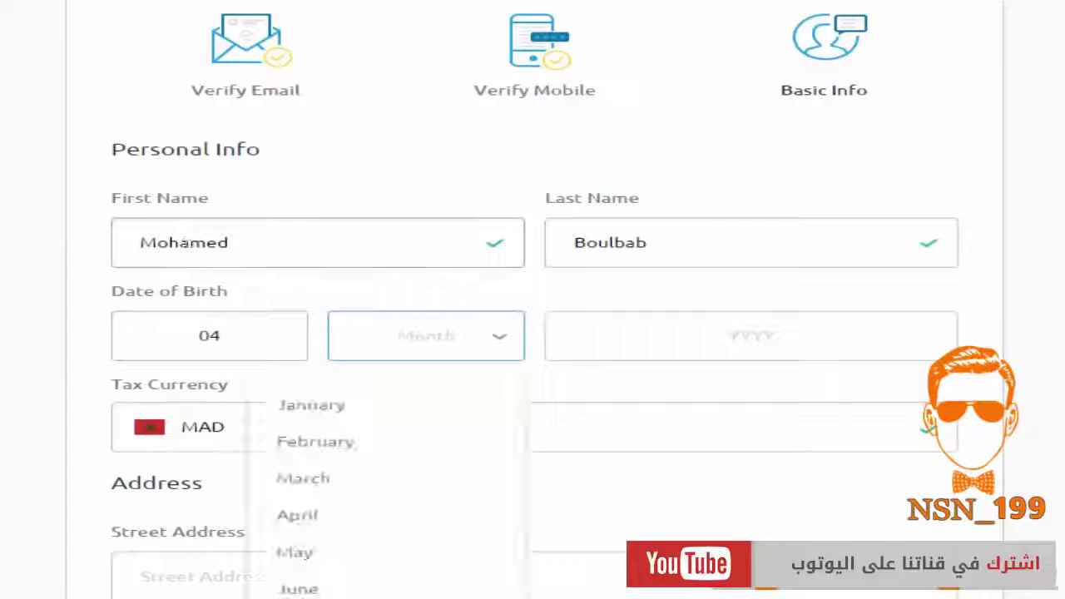
pyautogui.click(499, 535)
pyautogui.click(713, 330)
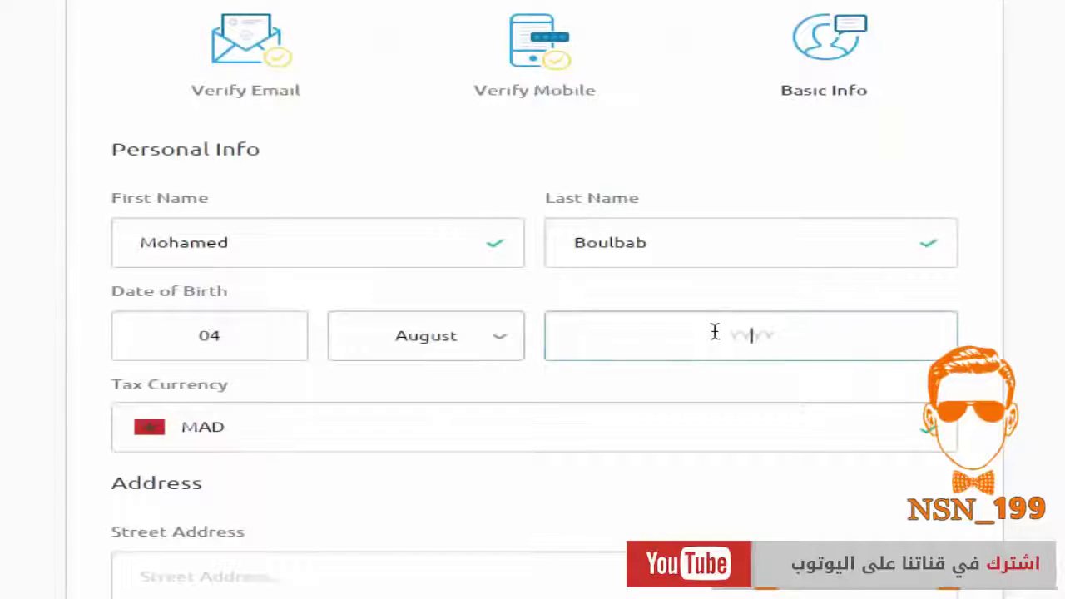
pyautogui.write('1997')
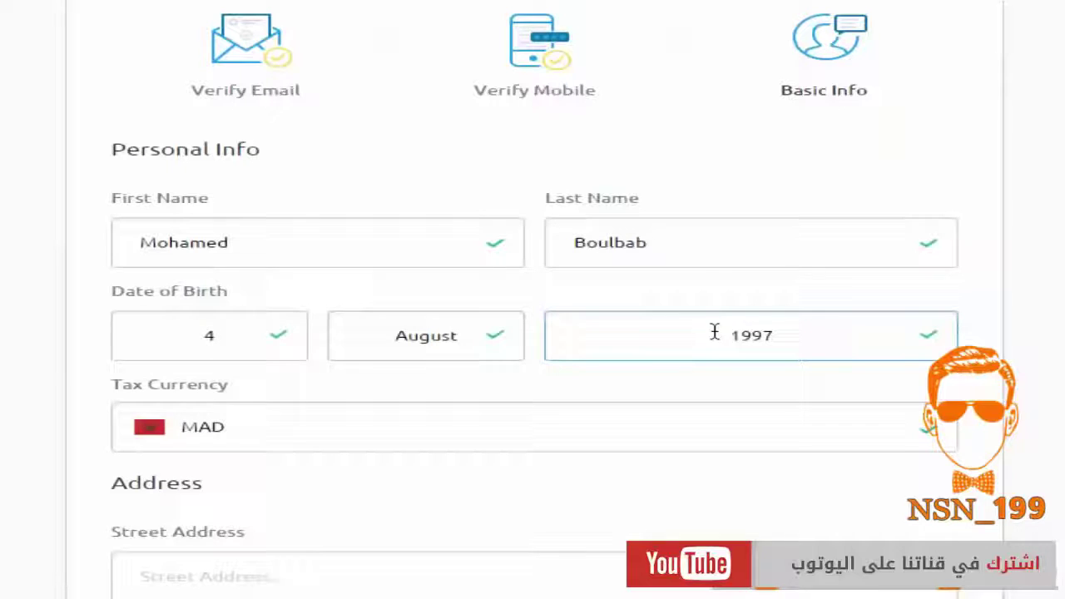
pyautogui.click(364, 444)
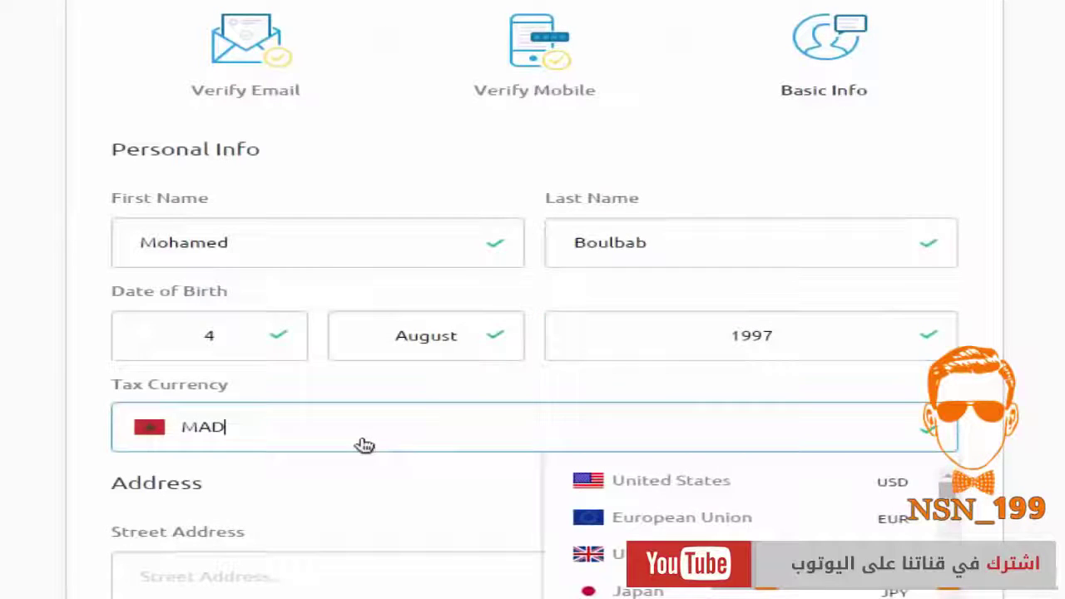
# Keep MAD as tax currency and enter the street address
pyautogui.click(366, 486)
pyautogui.scroll(-4, 394, 441)
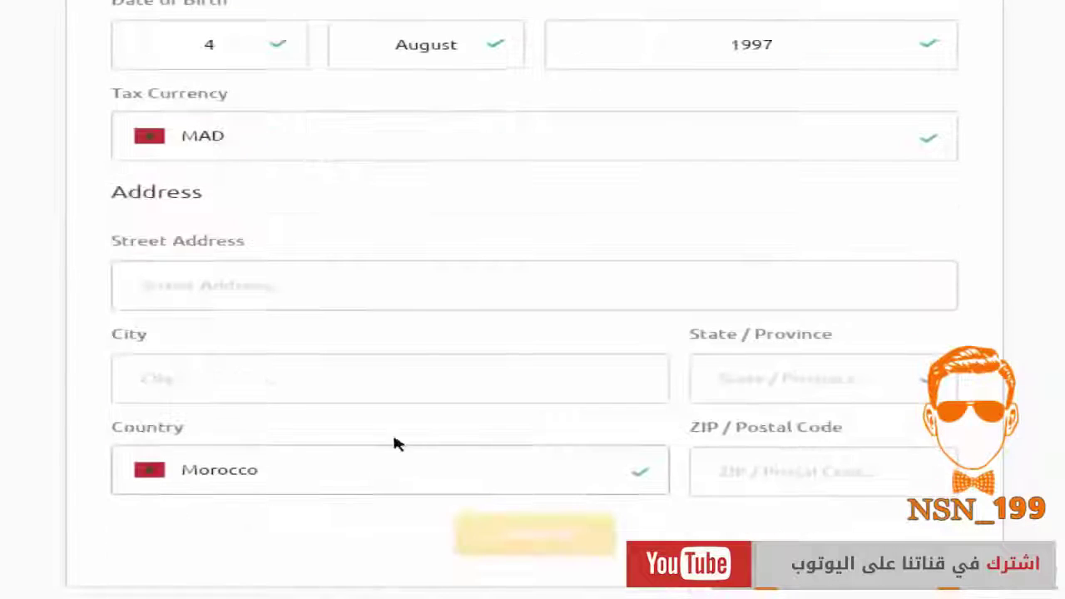
pyautogui.click(302, 229)
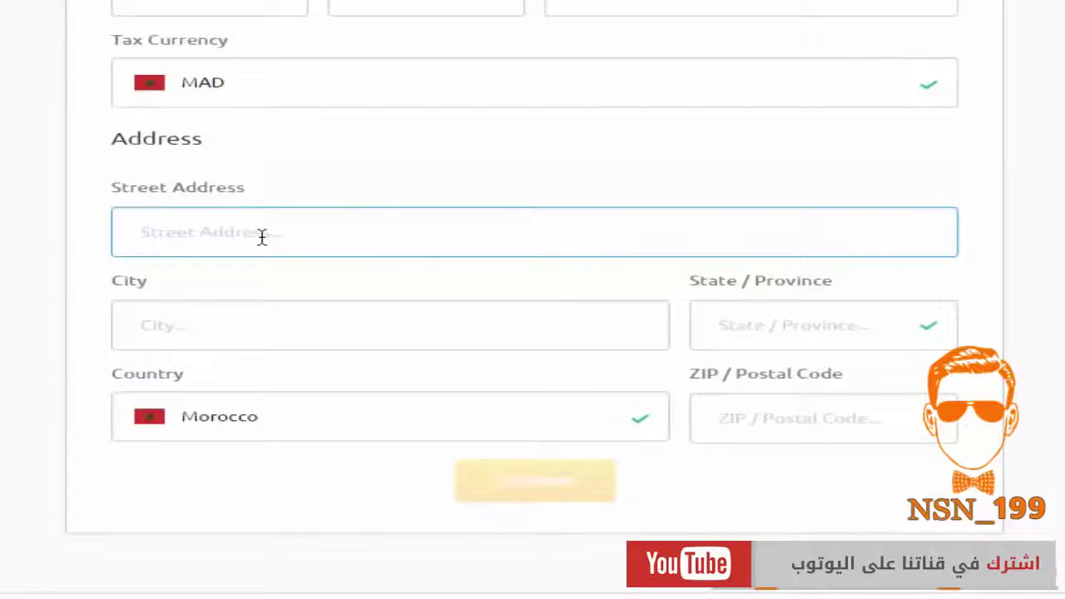
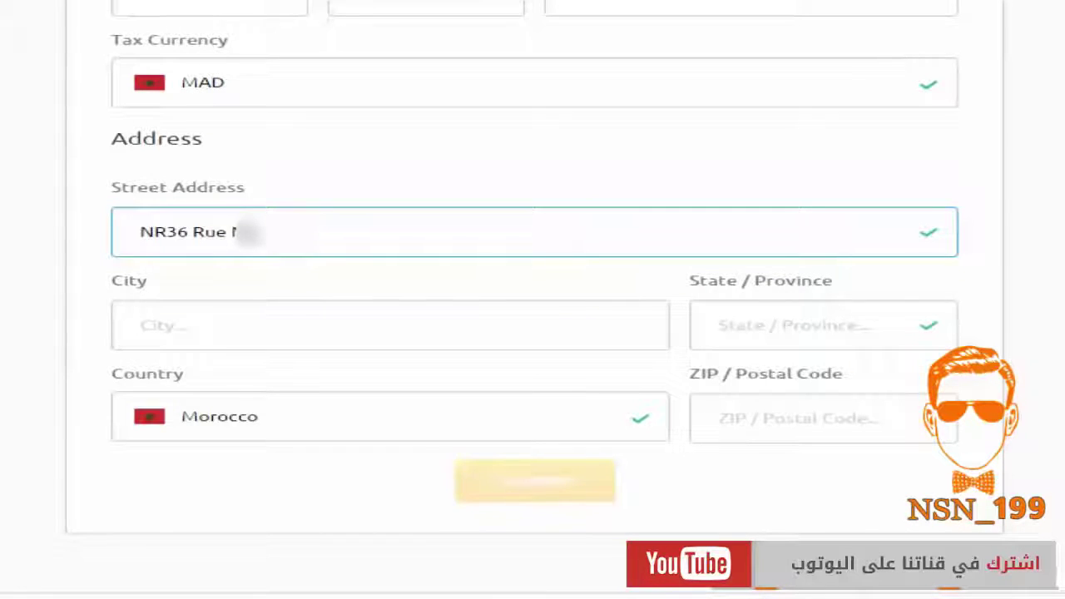
# Enter the city, state/province and postal code of the address
pyautogui.click(364, 328)
pyautogui.write('Errachidia')
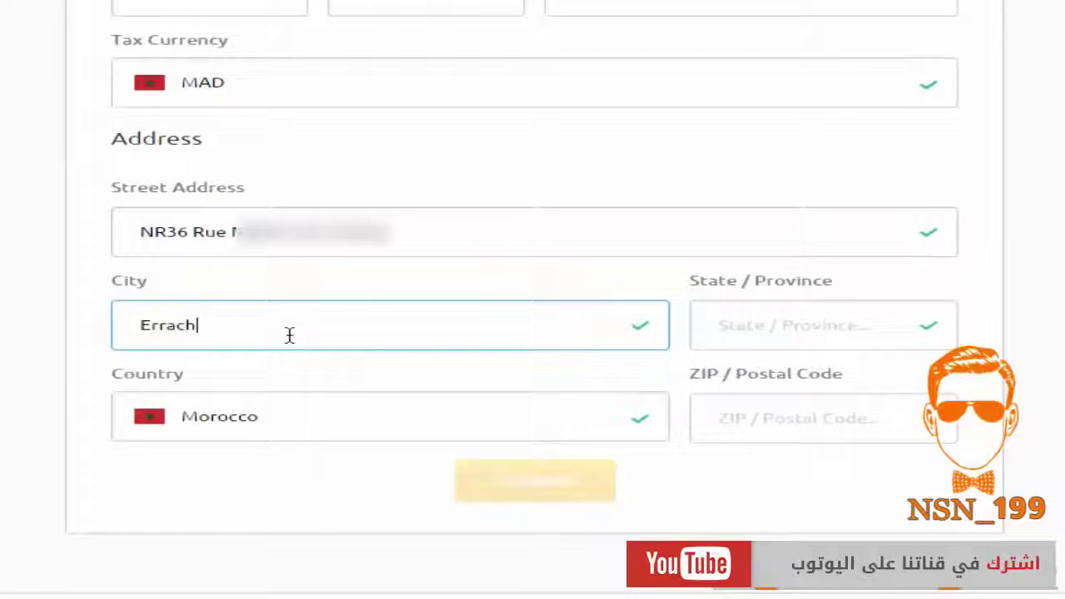
pyautogui.click(770, 333)
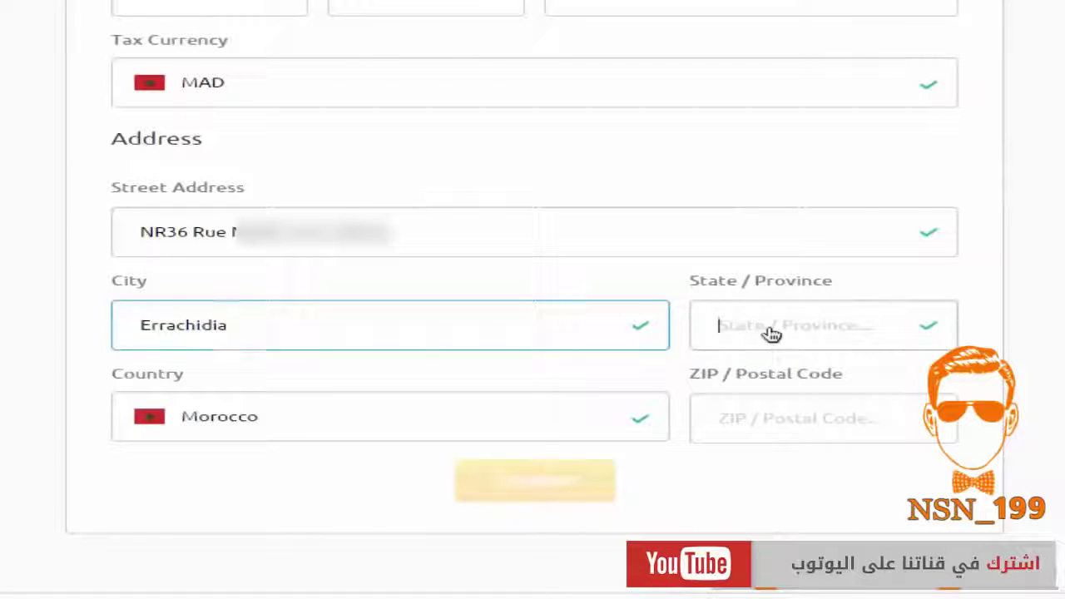
pyautogui.write('Errachidia')
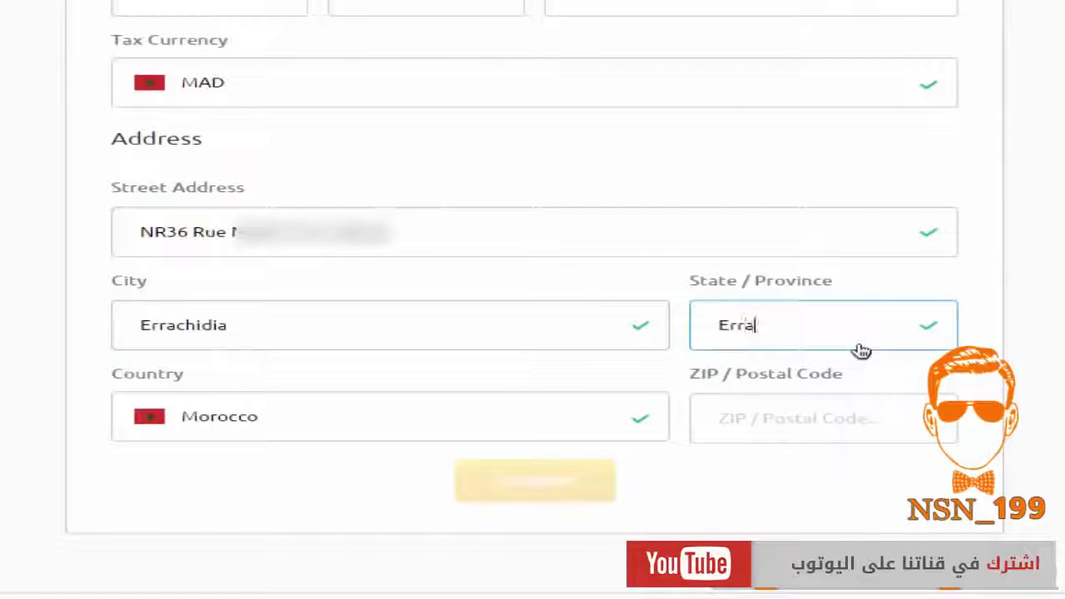
pyautogui.click(789, 431)
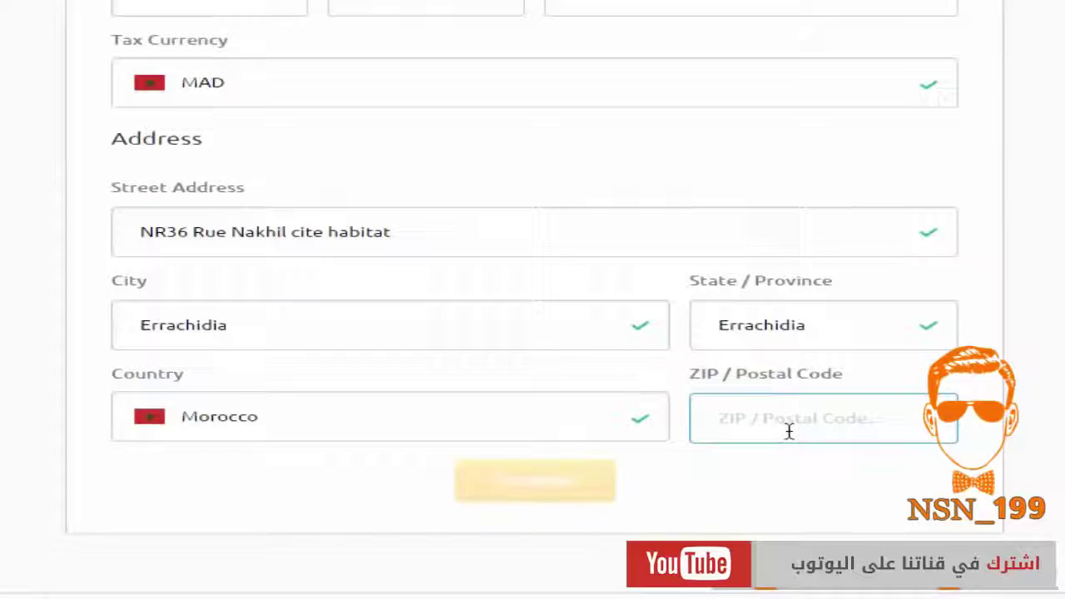
pyautogui.write('52000')
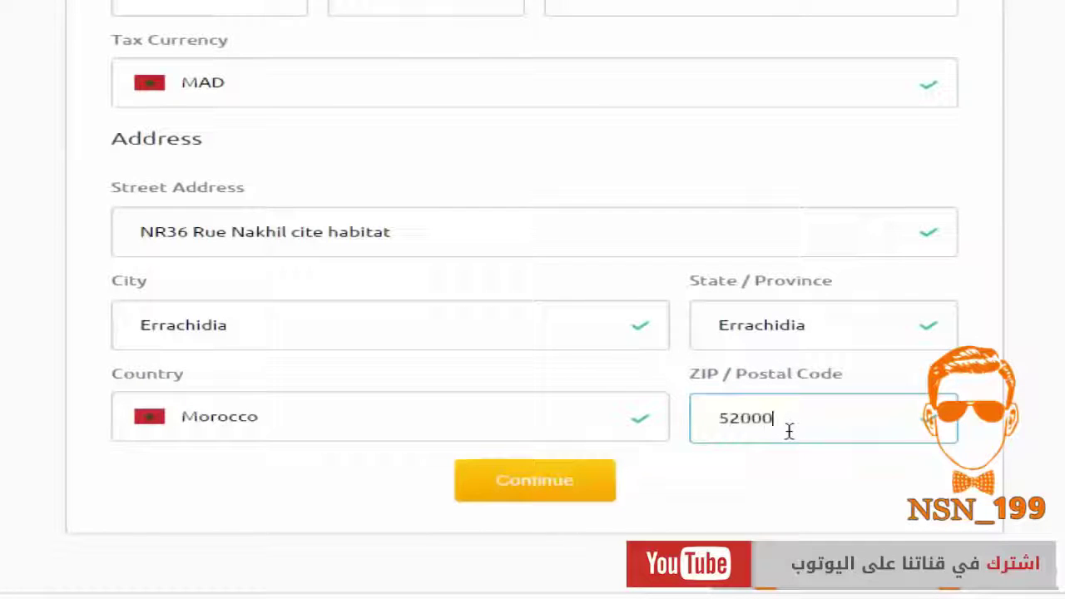
# Submit the address and examine the 5% deposit-bonus countdown on the Setup Complete page
pyautogui.click(541, 491)
pyautogui.moveTo(337, 199); pyautogui.dragTo(550, 193)
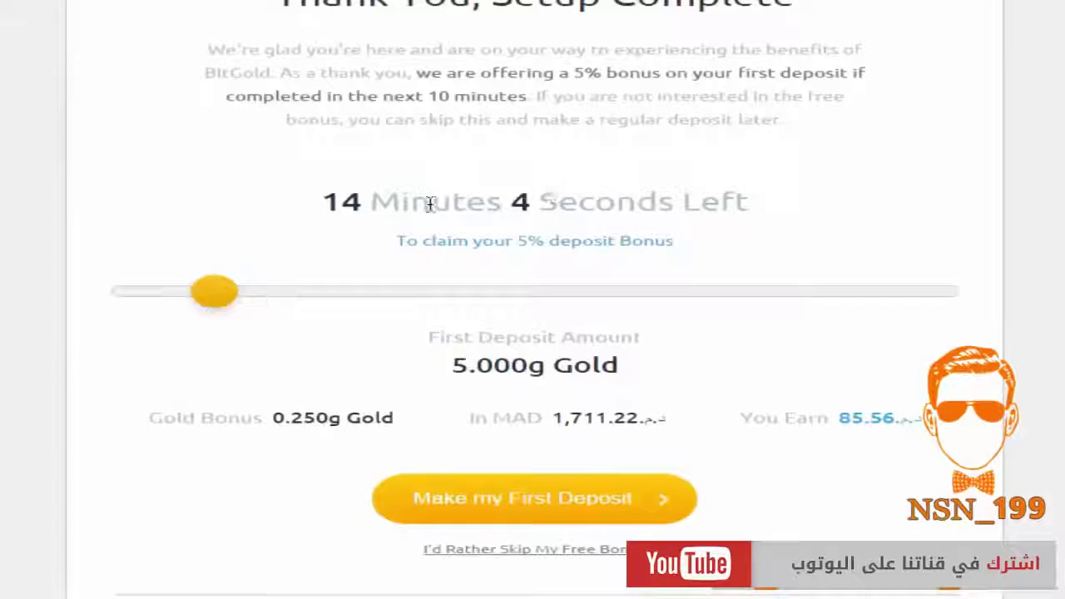
pyautogui.moveTo(339, 202); pyautogui.dragTo(587, 202)
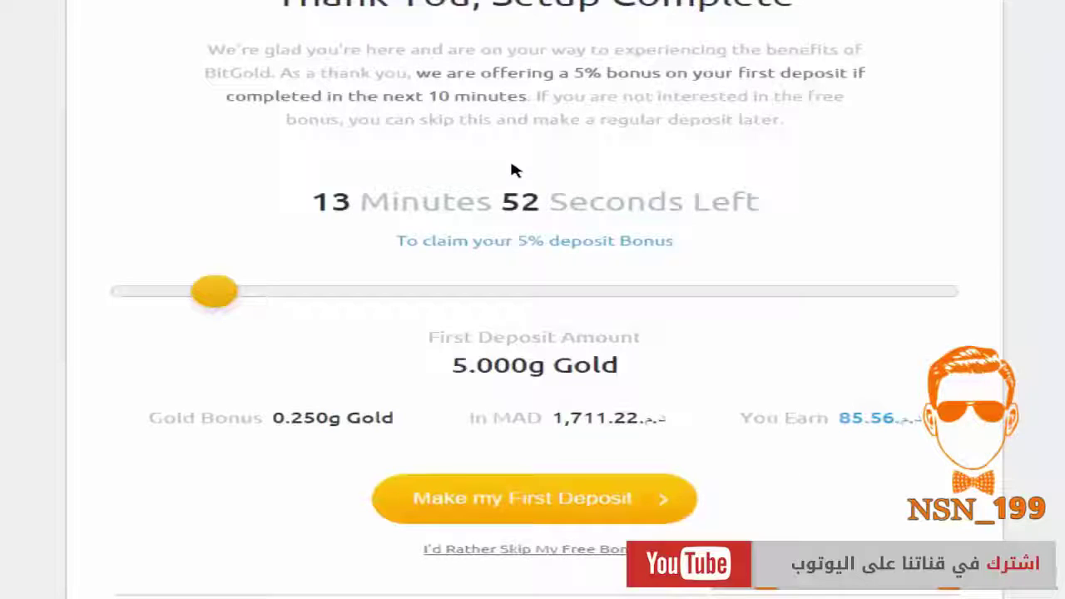
pyautogui.moveTo(502, 194); pyautogui.dragTo(641, 200)
pyautogui.moveTo(314, 200); pyautogui.dragTo(388, 203)
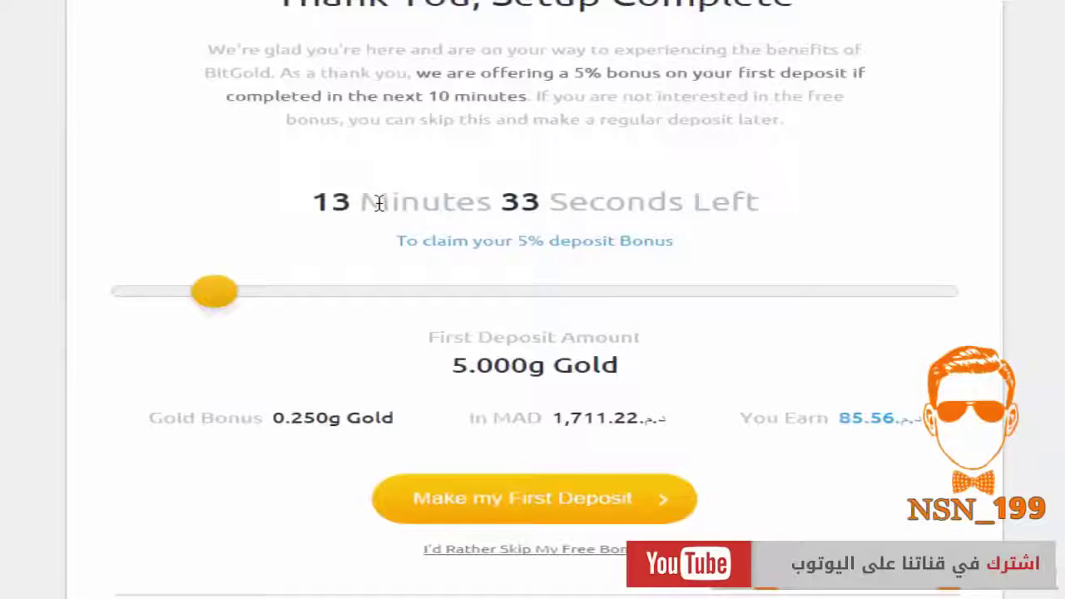
pyautogui.moveTo(309, 203); pyautogui.dragTo(439, 203)
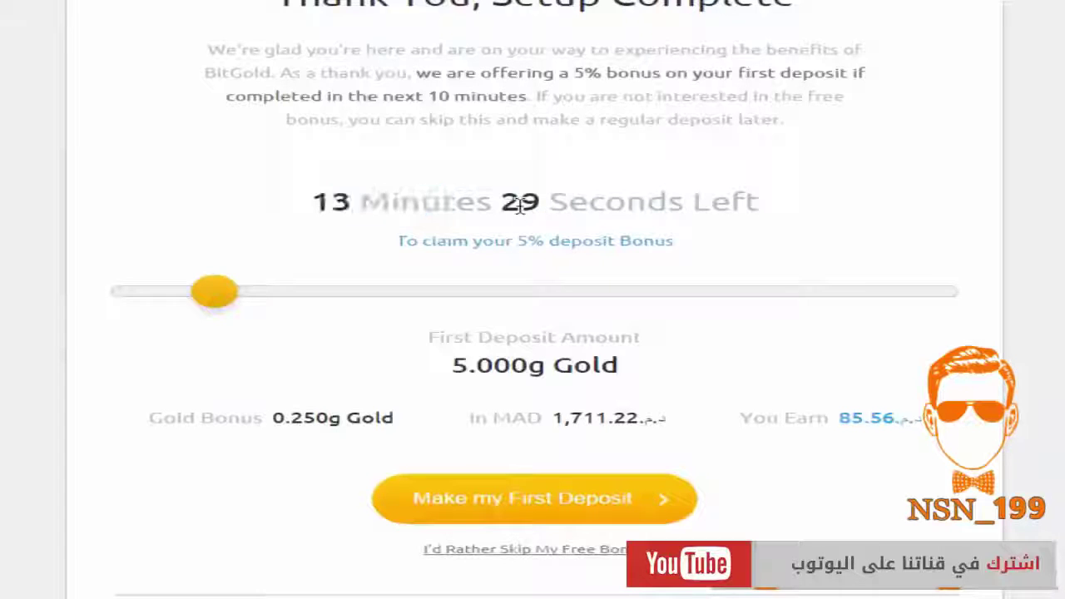
pyautogui.moveTo(499, 203); pyautogui.dragTo(677, 204)
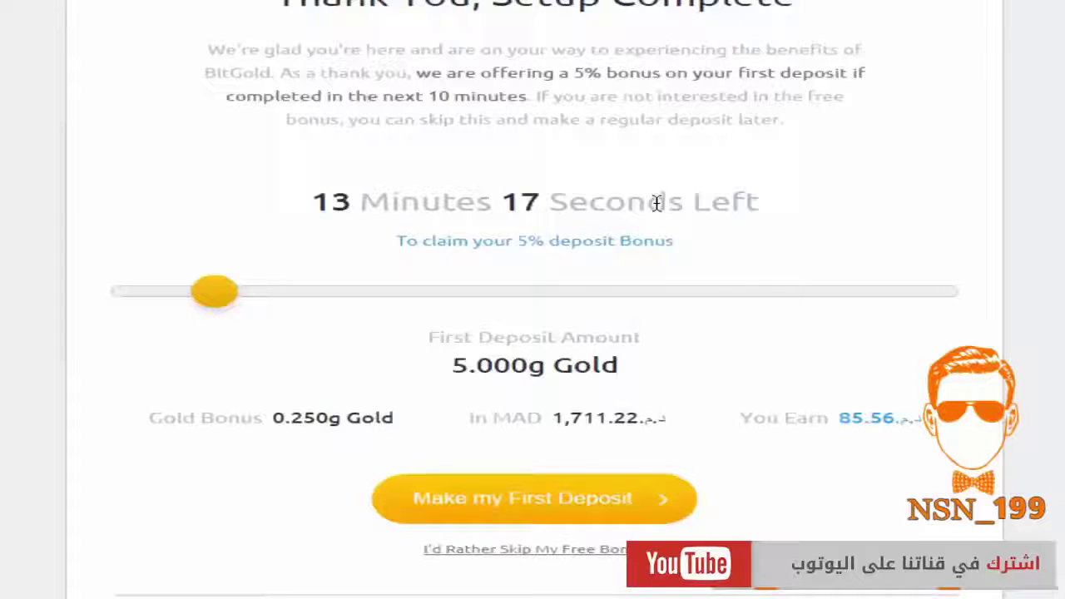
pyautogui.scroll(-1, 884, 194)
pyautogui.scroll(2, 492, 245)
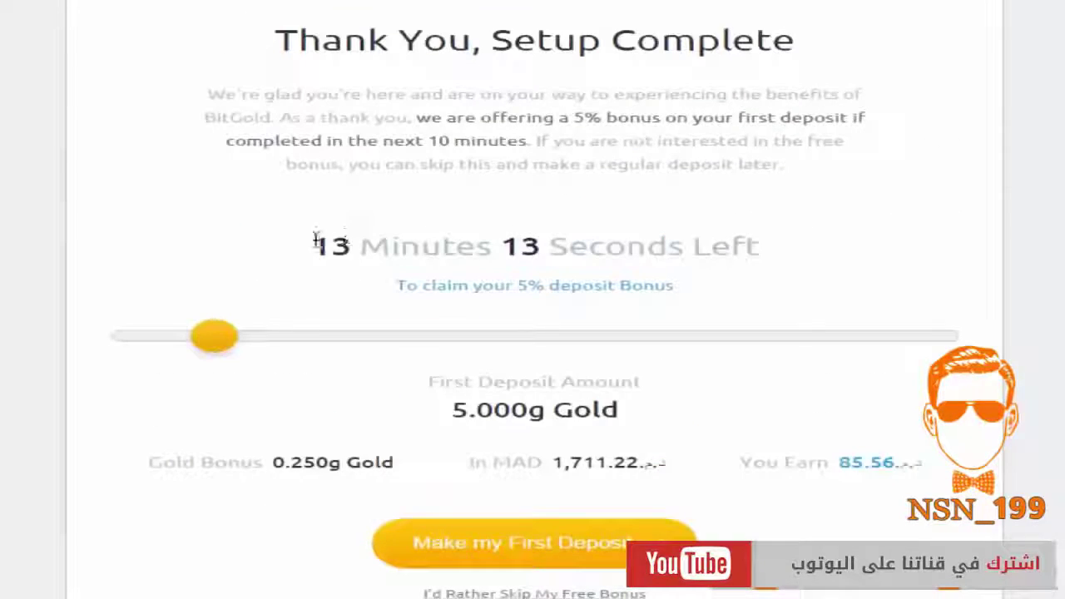
pyautogui.moveTo(308, 244); pyautogui.dragTo(437, 233)
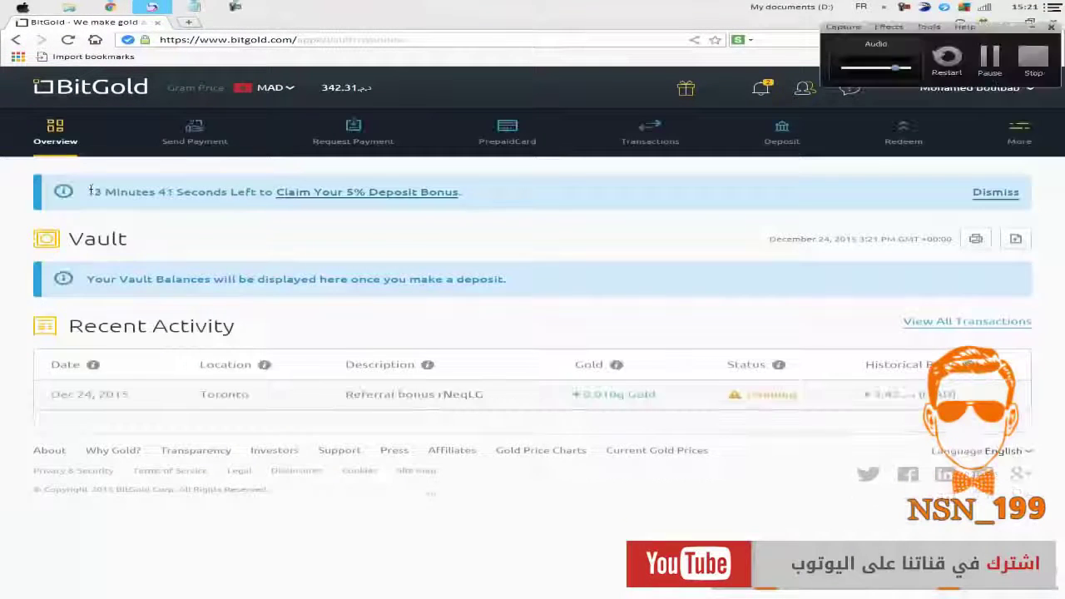
# Reload the Overview and check the pending +0.010g Gold referral bonus
pyautogui.moveTo(94, 191); pyautogui.dragTo(132, 193)
pyautogui.click(133, 190)
pyautogui.click(133, 192)
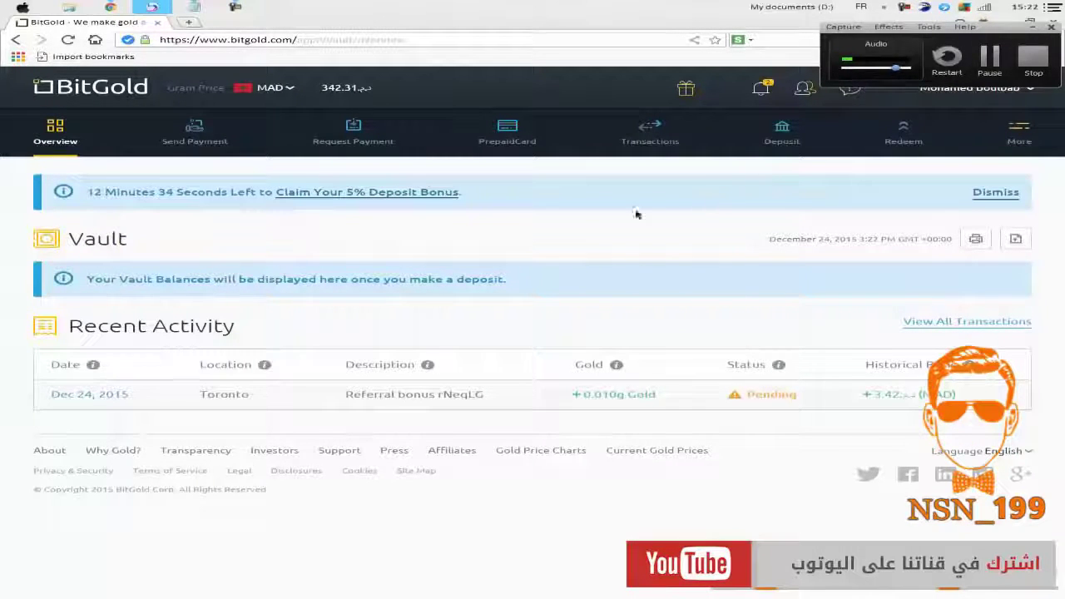
pyautogui.click(990, 71)
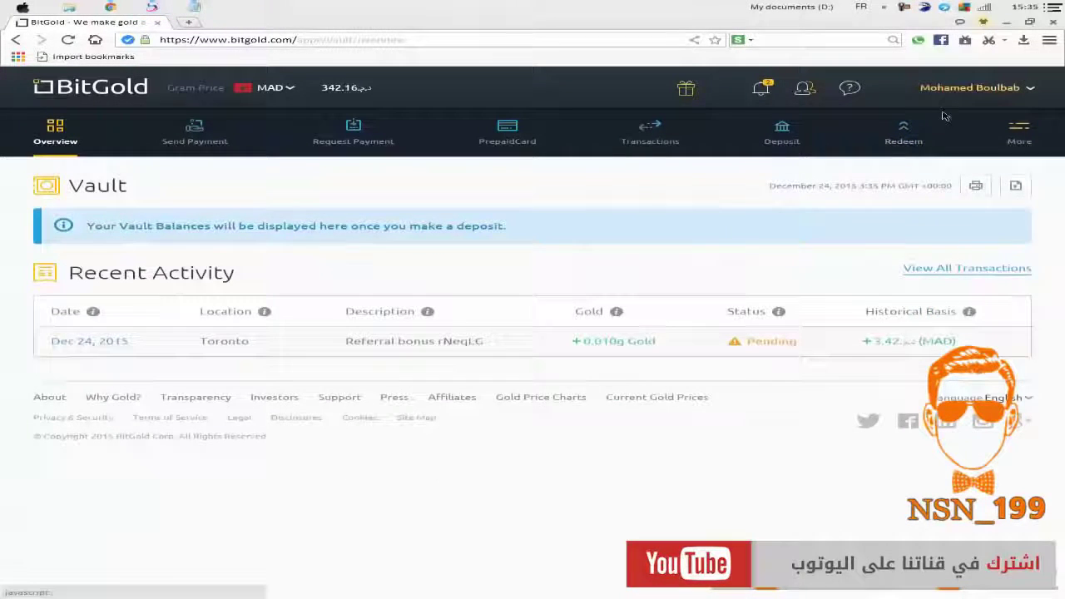
pyautogui.click(68, 39)
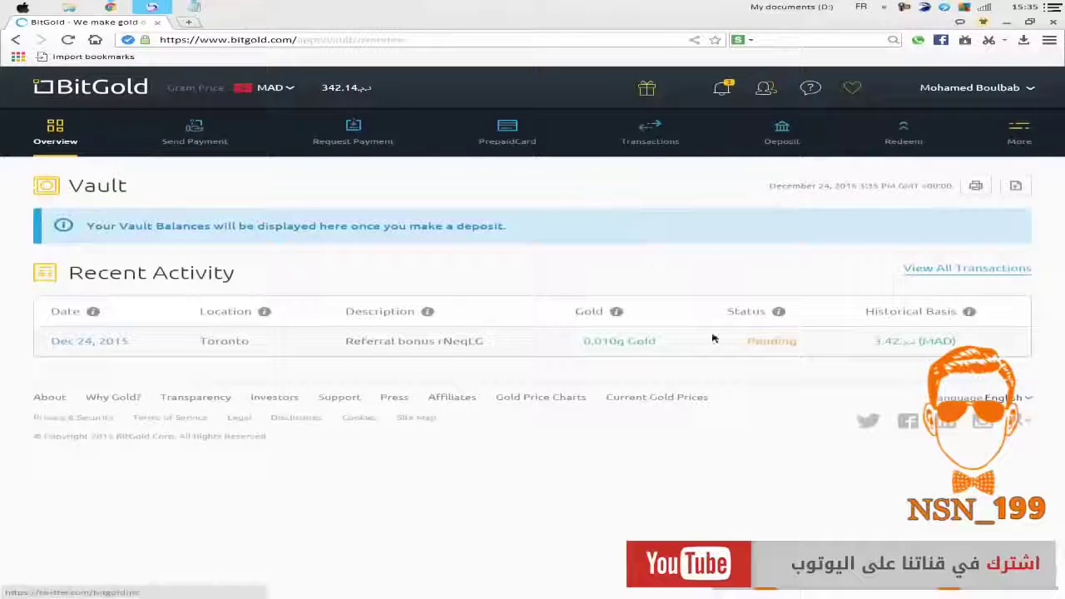
pyautogui.moveTo(568, 341); pyautogui.dragTo(629, 341)
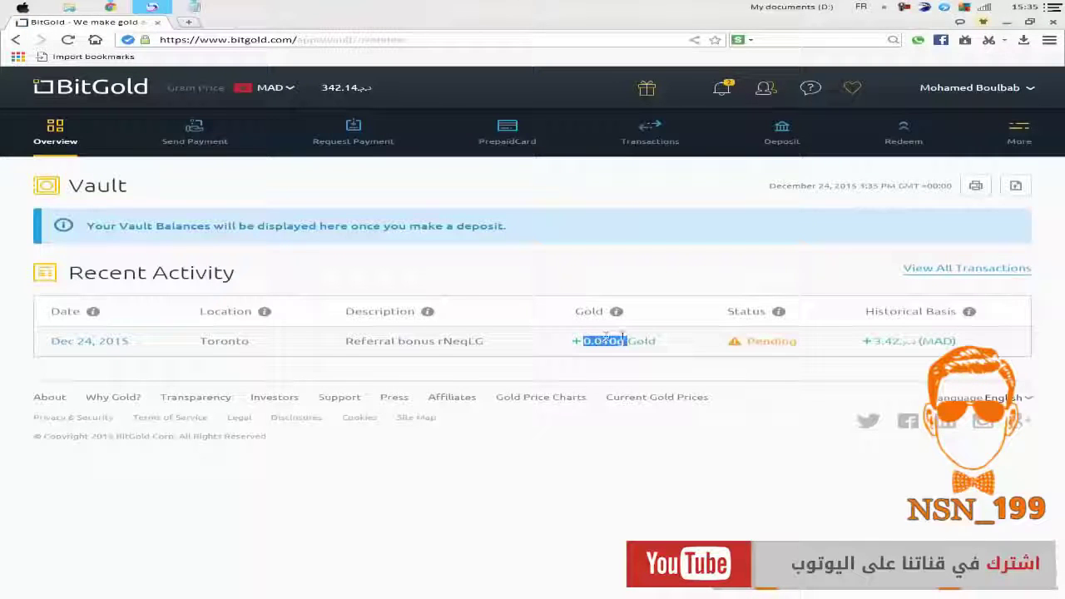
pyautogui.click(681, 346)
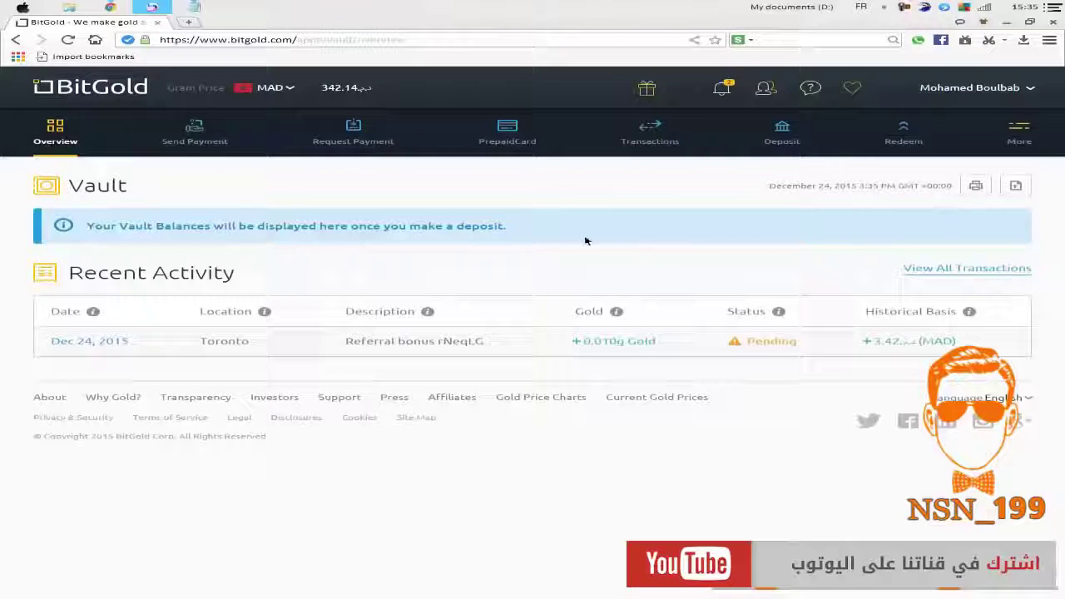
# Read through the vault balances notice on the Overview page
pyautogui.moveTo(500, 225); pyautogui.dragTo(401, 226)
pyautogui.click(402, 226)
pyautogui.moveTo(551, 230); pyautogui.dragTo(341, 226)
pyautogui.click(341, 226)
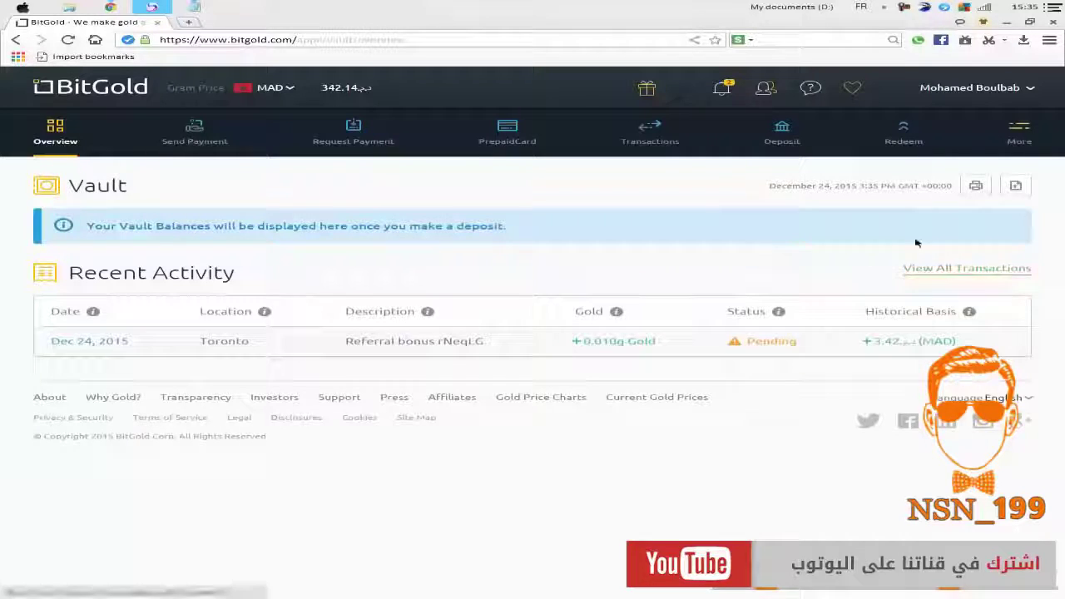
# Go to Settings from the account name menu
pyautogui.moveTo(769, 341)
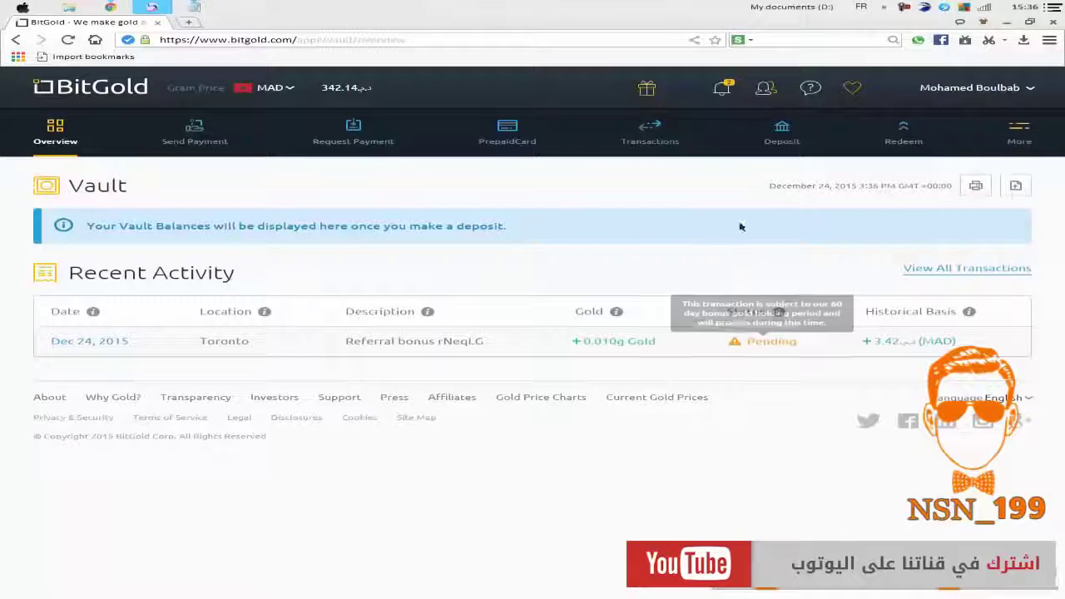
pyautogui.click(966, 88)
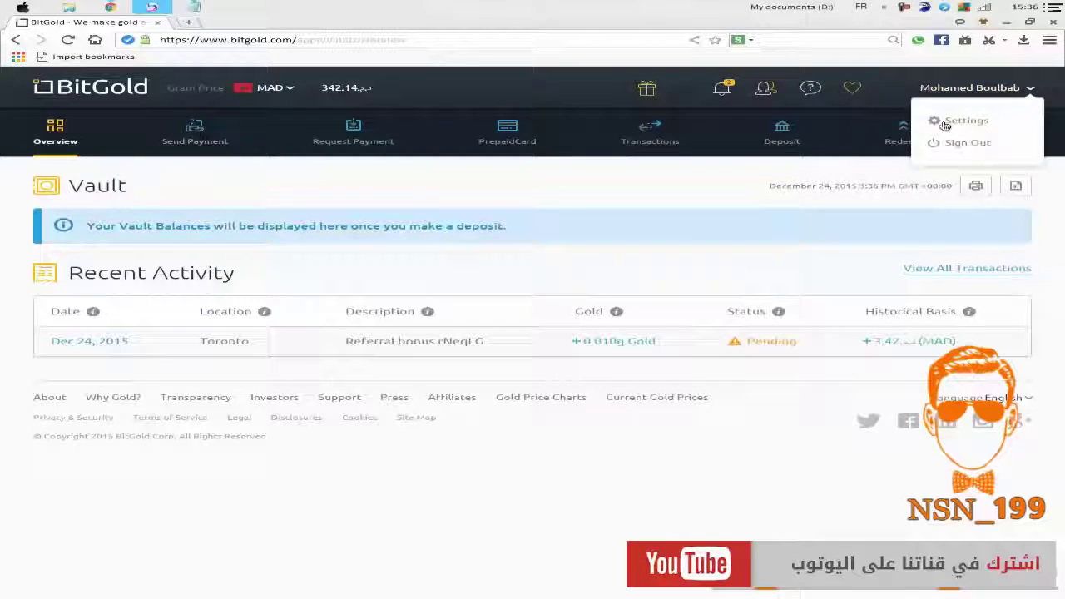
pyautogui.click(970, 124)
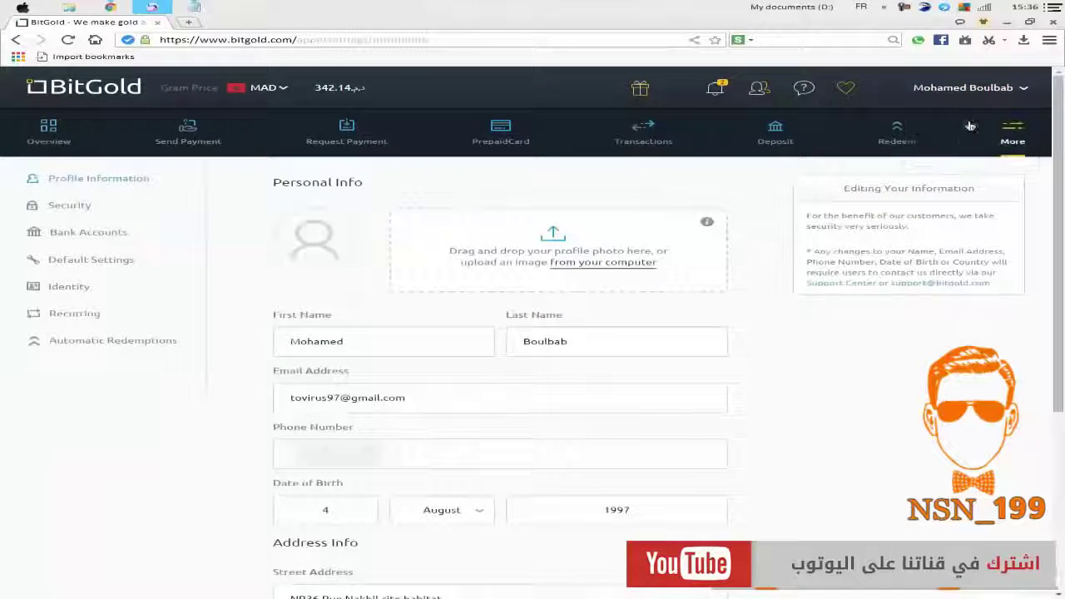
# Open the Identity page for ID upload, then the site language list
pyautogui.click(69, 287)
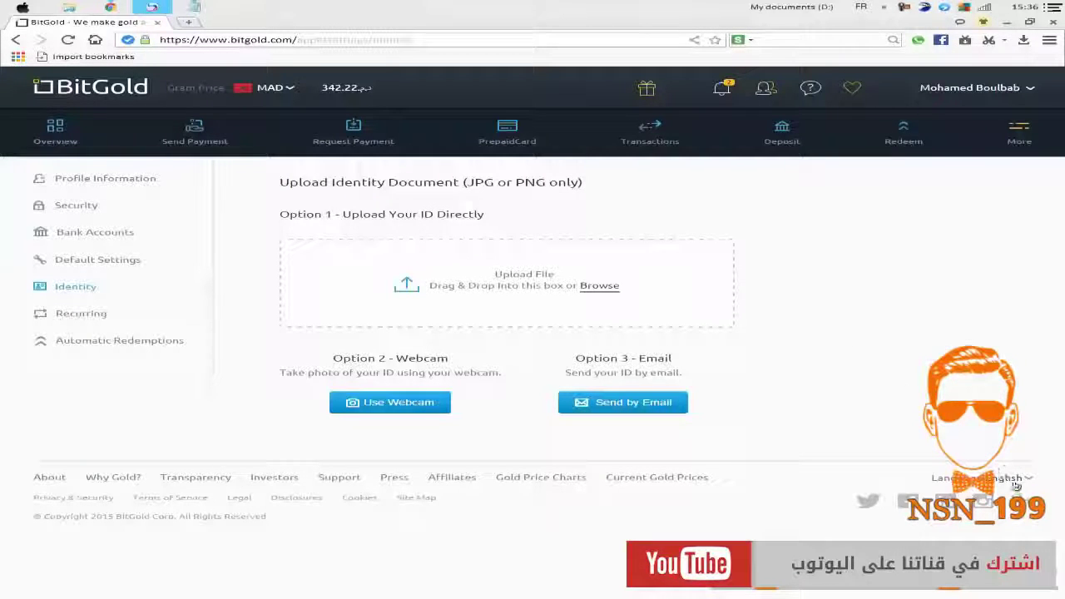
pyautogui.click(1007, 478)
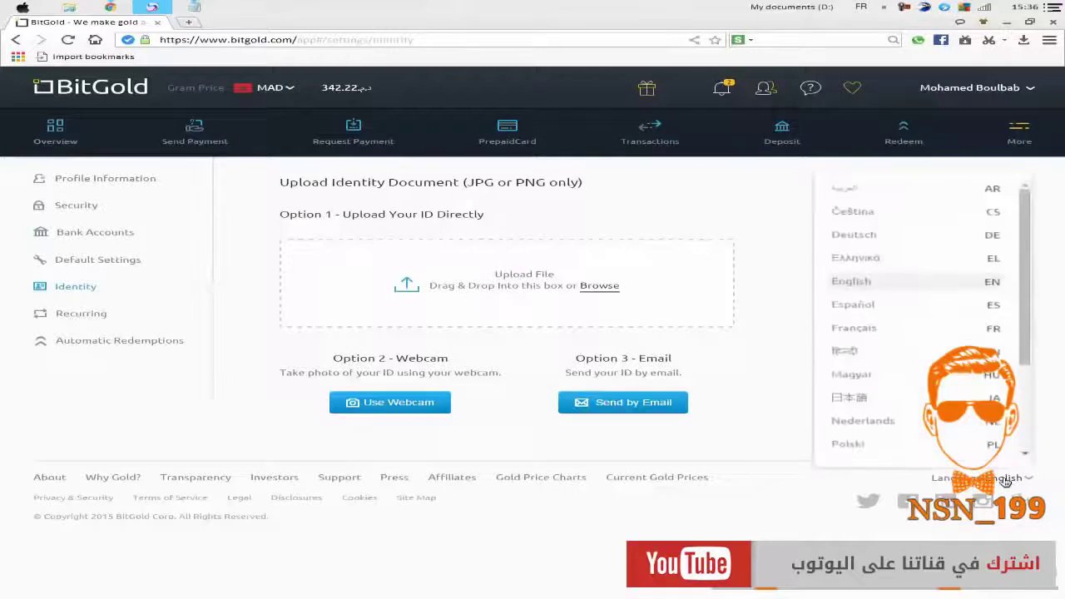
# Switch the site to Arabic (العربية), return to the vault, and open the invite-friends referral panel
pyautogui.click(852, 202)
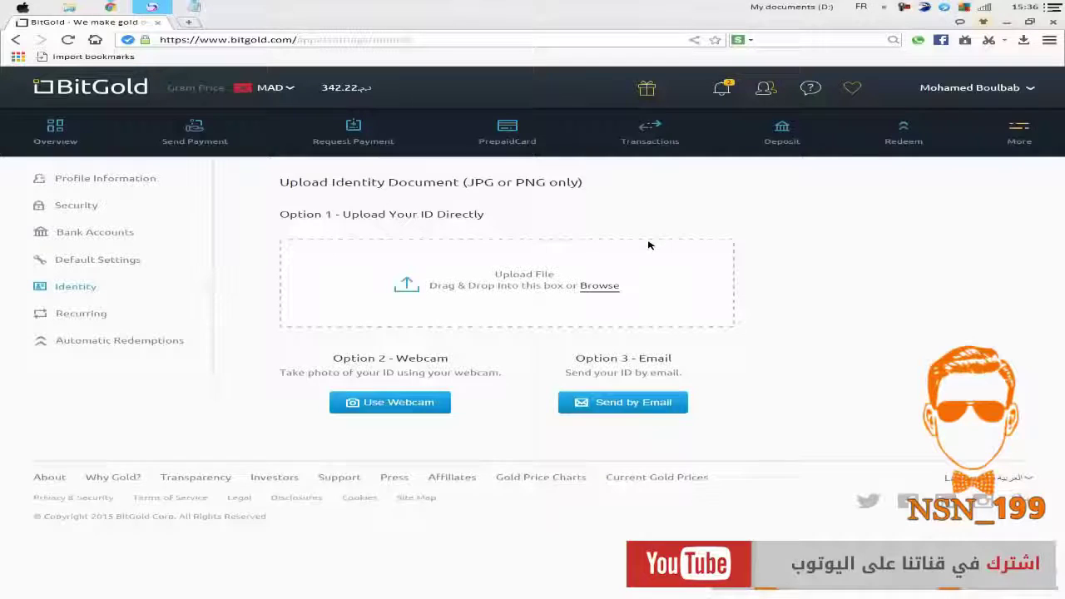
pyautogui.click(107, 92)
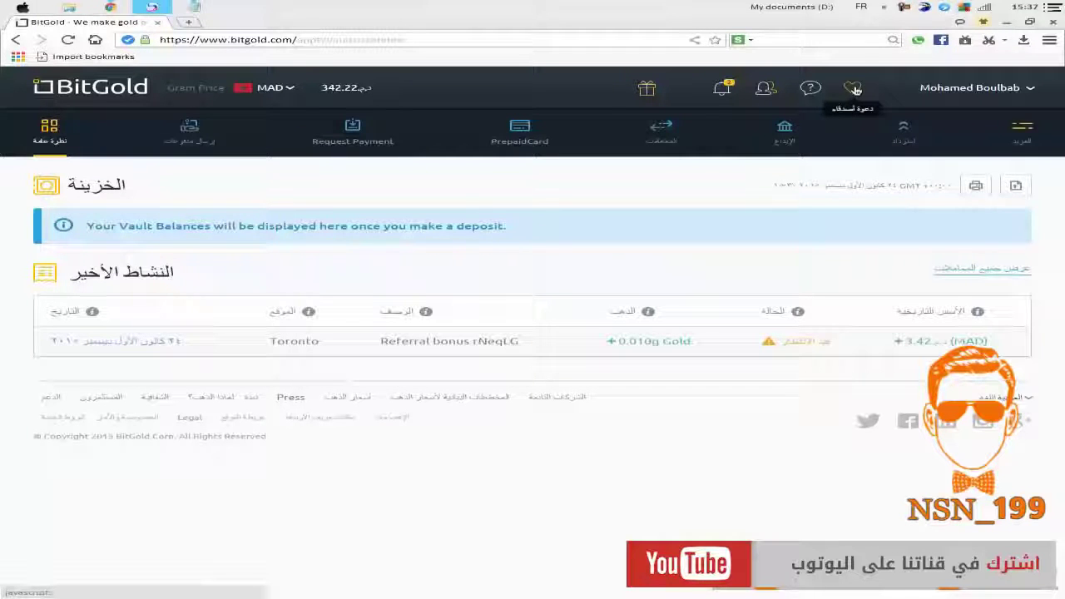
pyautogui.click(855, 89)
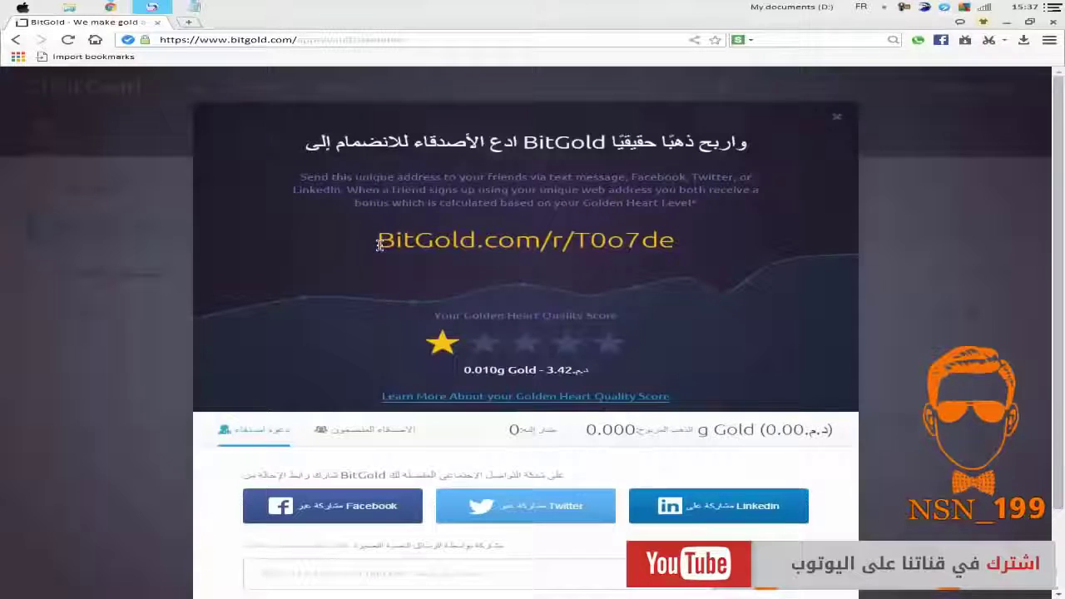
# Highlight the account's unique referral link in the invite-friends dialog
pyautogui.moveTo(380, 243)
pyautogui.mouseDown()
pyautogui.moveTo(684, 241)
pyautogui.moveTo(358, 245)
pyautogui.mouseUp()
pyautogui.click(684, 242)
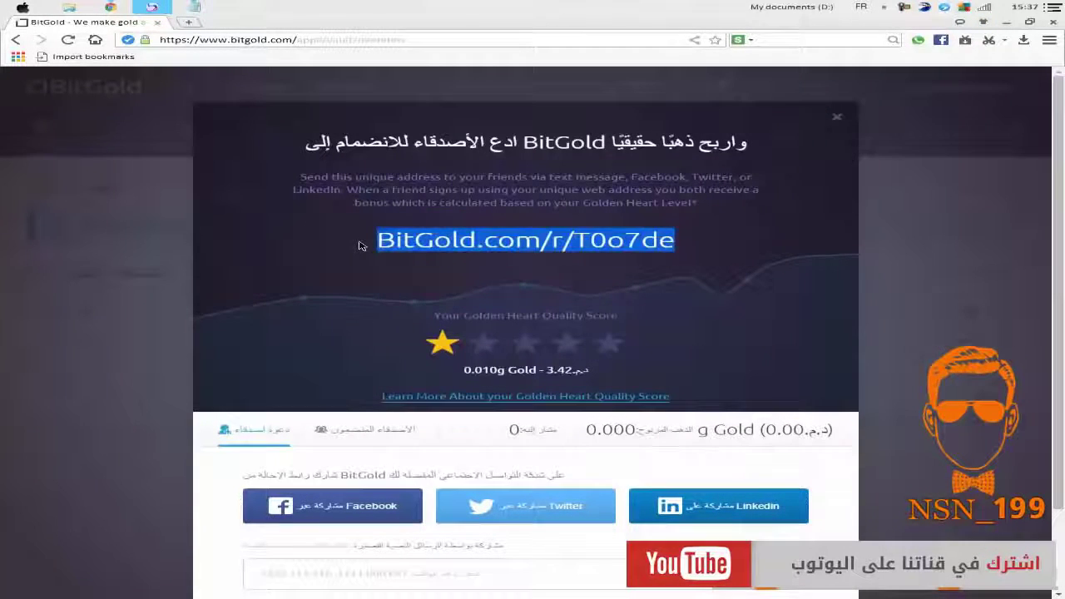
pyautogui.click(358, 245)
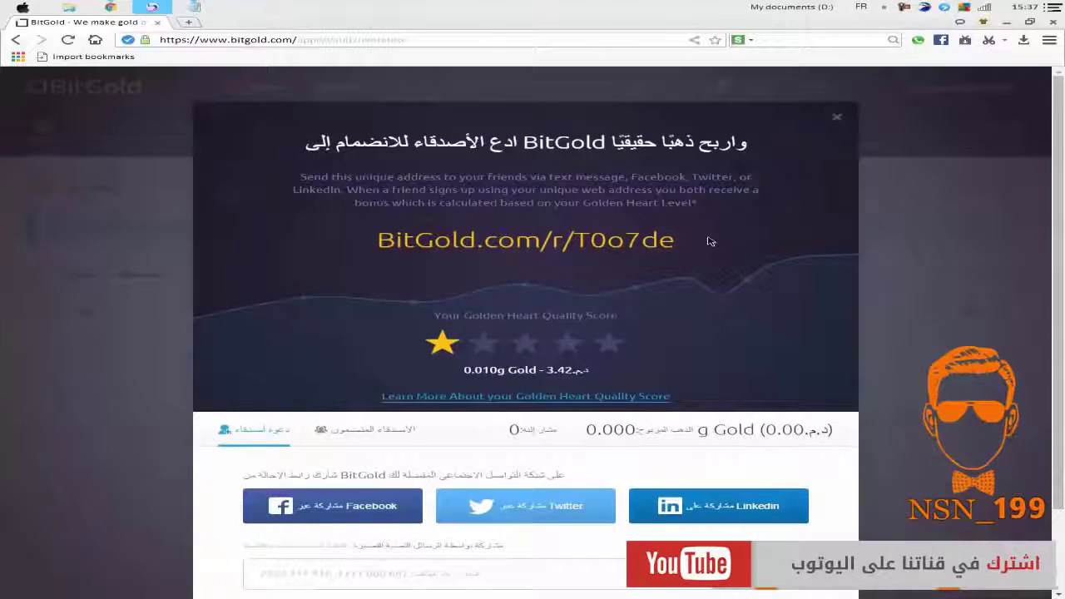
pyautogui.moveTo(696, 237); pyautogui.dragTo(375, 245)
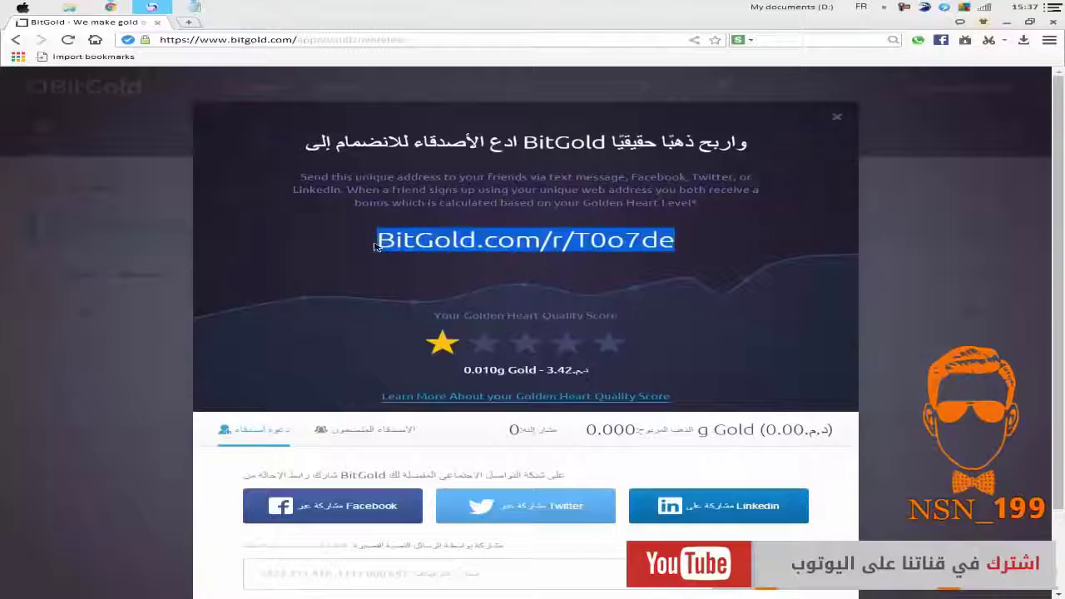
pyautogui.click(374, 245)
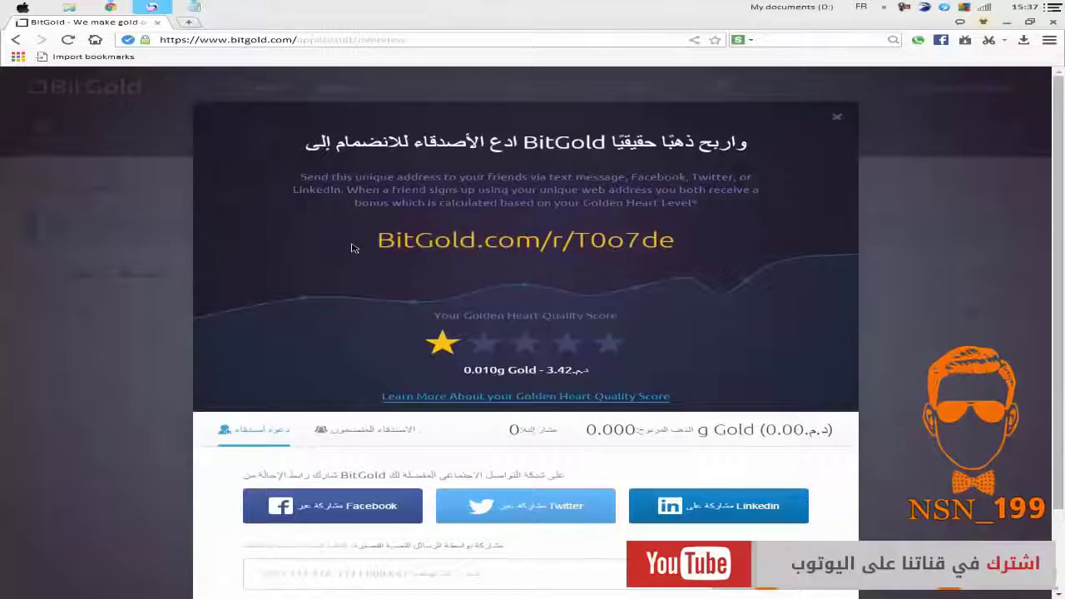
# Point out the referral link once more, close the referral dialog, and go to PrepaidCard
pyautogui.moveTo(374, 241); pyautogui.dragTo(616, 233)
pyautogui.click(617, 233)
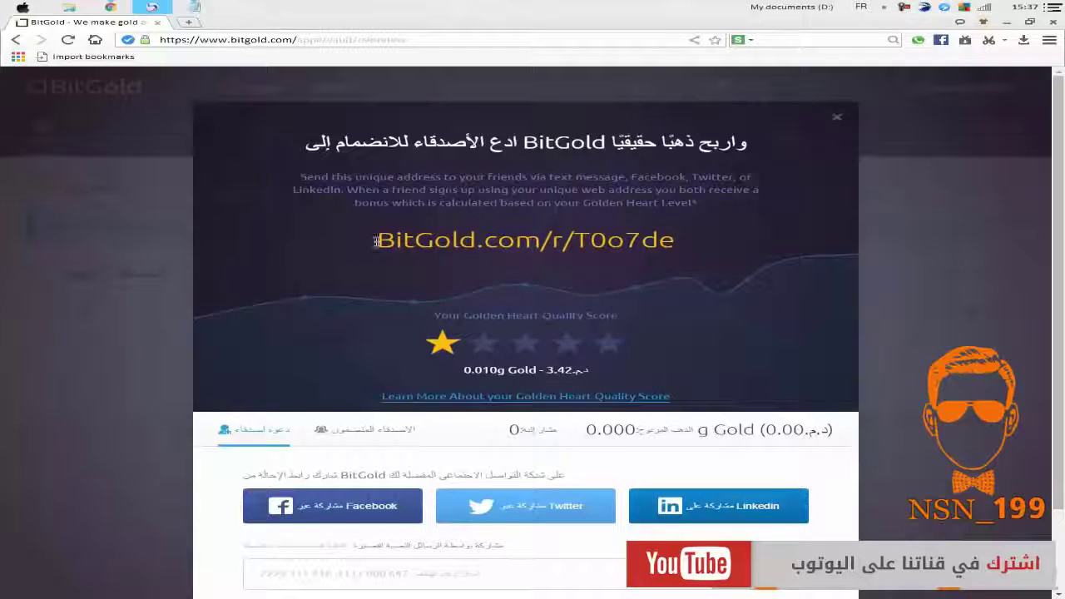
pyautogui.click(837, 123)
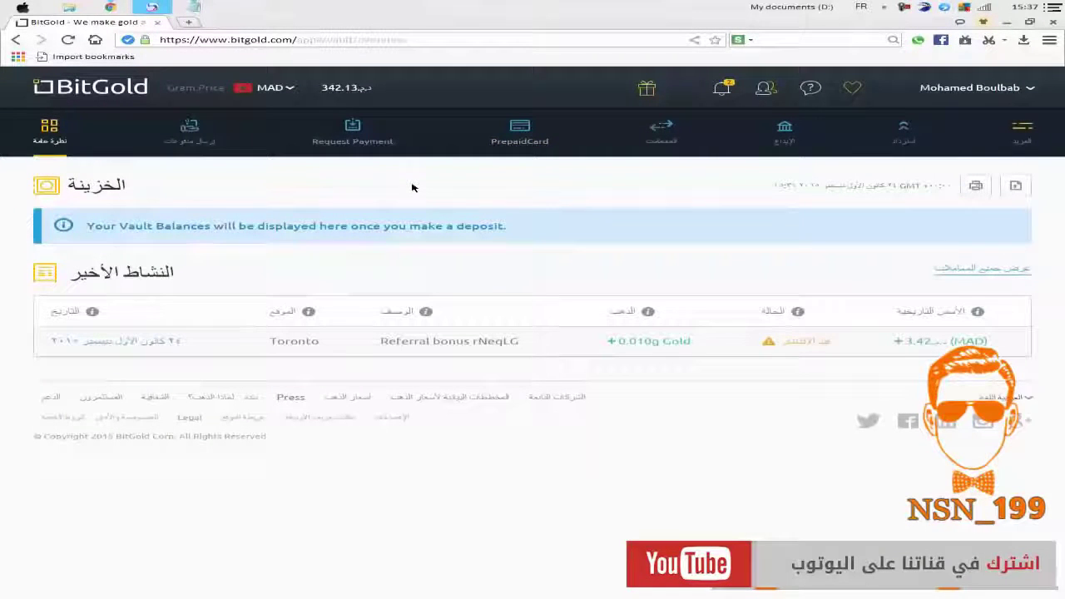
pyautogui.click(523, 143)
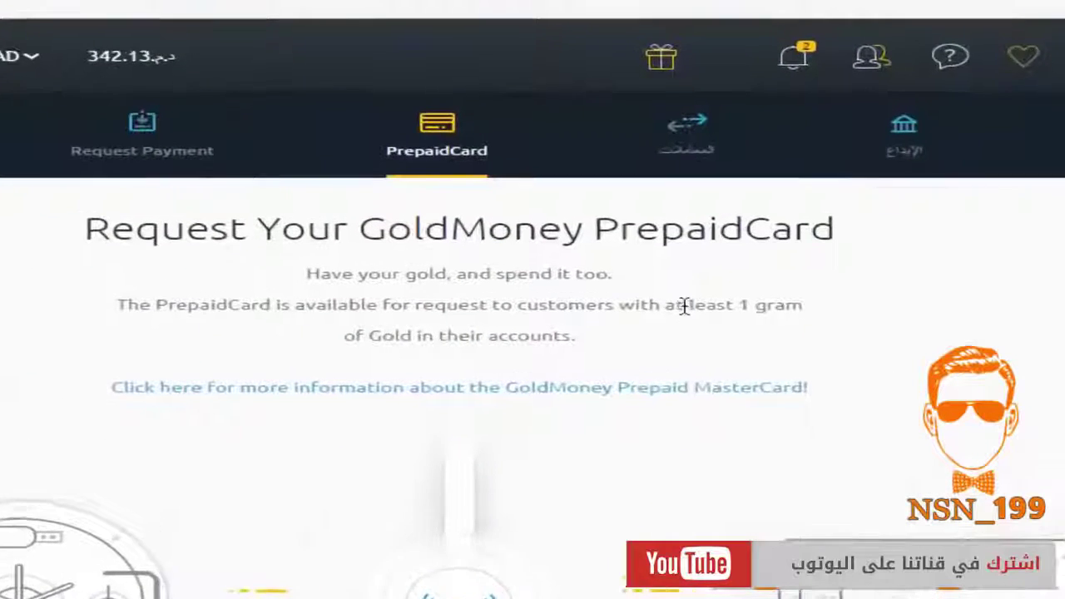
# Highlight the 'at least 1 gram' gold requirement in the PrepaidCard description
pyautogui.moveTo(692, 310); pyautogui.dragTo(787, 310)
pyautogui.click(786, 309)
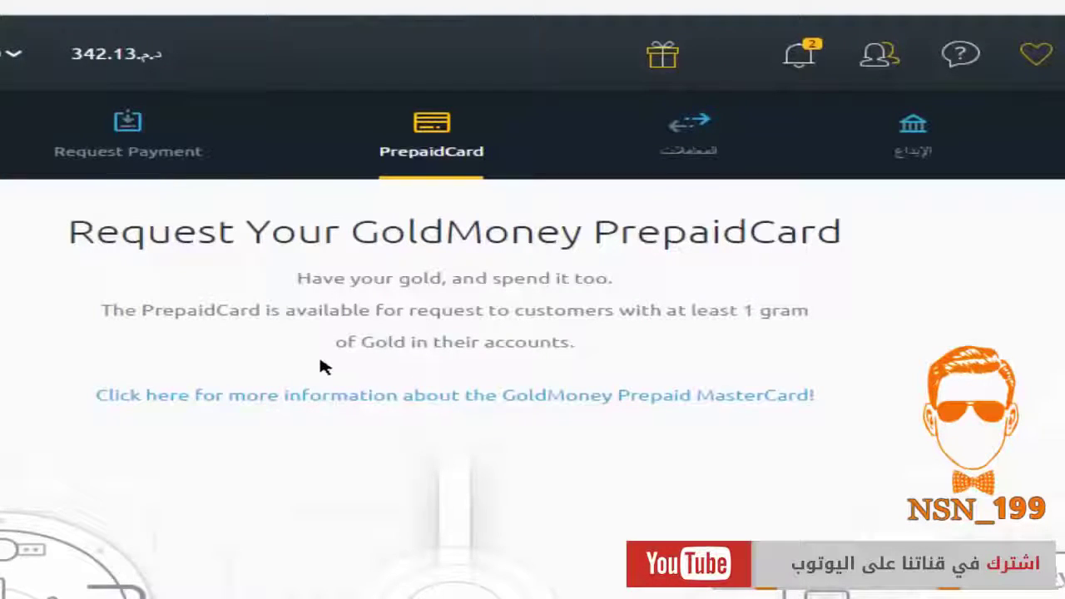
pyautogui.moveTo(358, 309); pyautogui.dragTo(583, 304)
pyautogui.click(582, 305)
pyautogui.moveTo(720, 310); pyautogui.dragTo(790, 309)
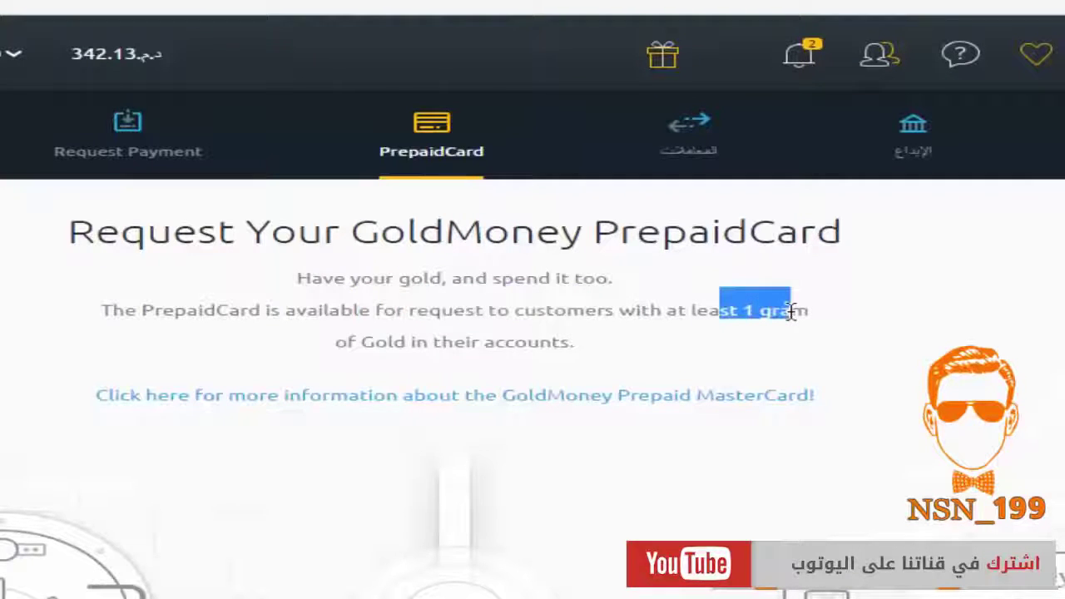
pyautogui.click(790, 310)
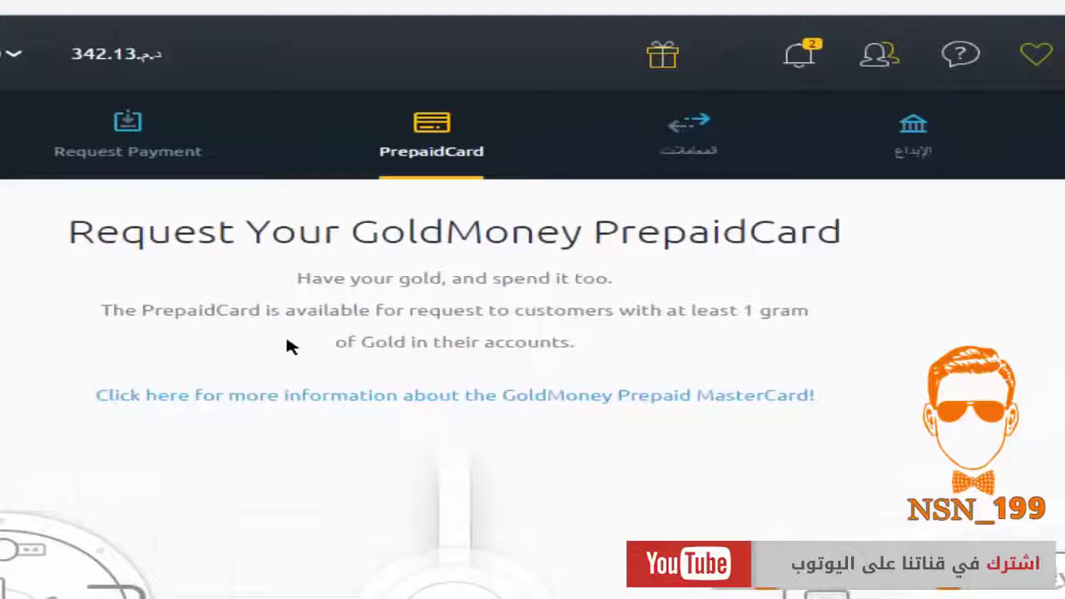
pyautogui.moveTo(729, 309); pyautogui.dragTo(778, 310)
pyautogui.click(779, 310)
pyautogui.moveTo(742, 310); pyautogui.dragTo(789, 315)
pyautogui.click(790, 310)
# Select the '1' in the 1-gram requirement, then highlight the whole eligibility paragraph
pyautogui.click(727, 310)
pyautogui.click(789, 315)
pyautogui.moveTo(739, 310); pyautogui.dragTo(792, 309)
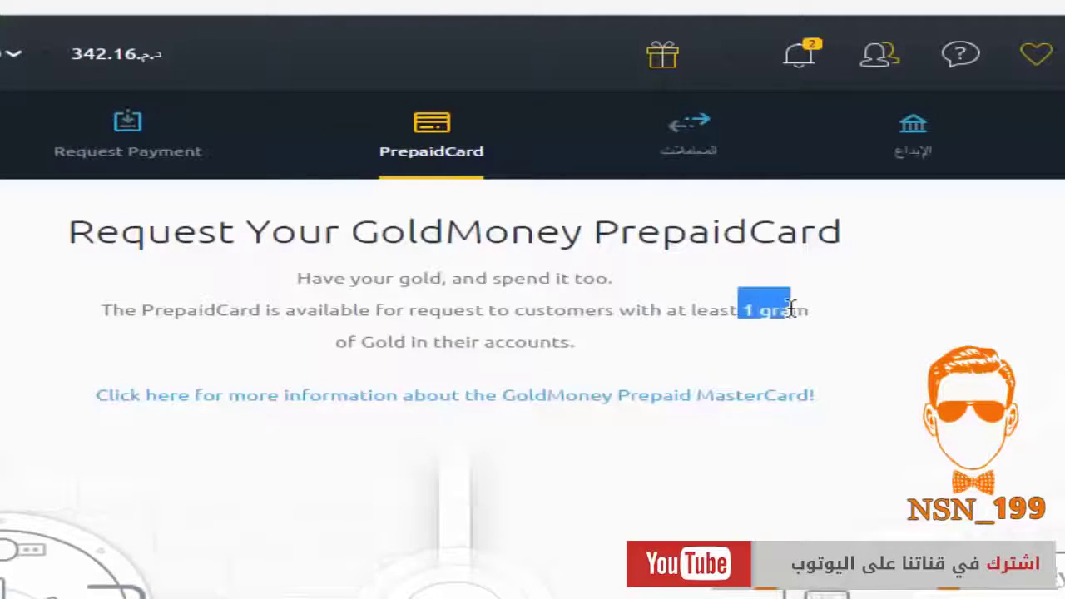
pyautogui.click(791, 308)
pyautogui.moveTo(741, 308); pyautogui.dragTo(774, 312)
pyautogui.click(757, 310)
pyautogui.doubleClick(754, 308)
pyautogui.click(748, 308)
pyautogui.moveTo(737, 314); pyautogui.dragTo(759, 320)
pyautogui.click(647, 313)
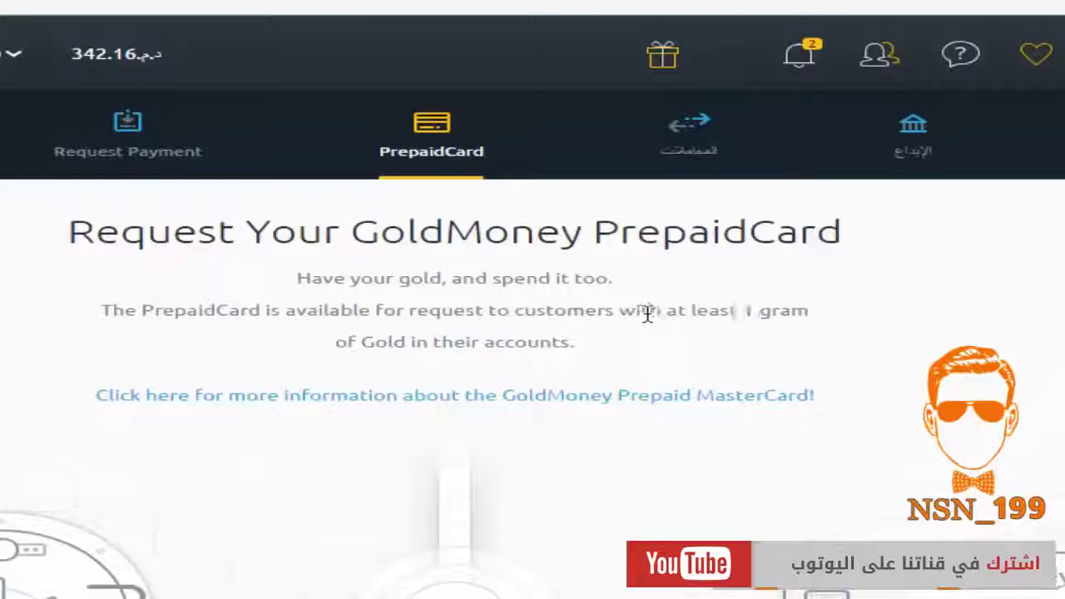
pyautogui.tripleClick(398, 313)
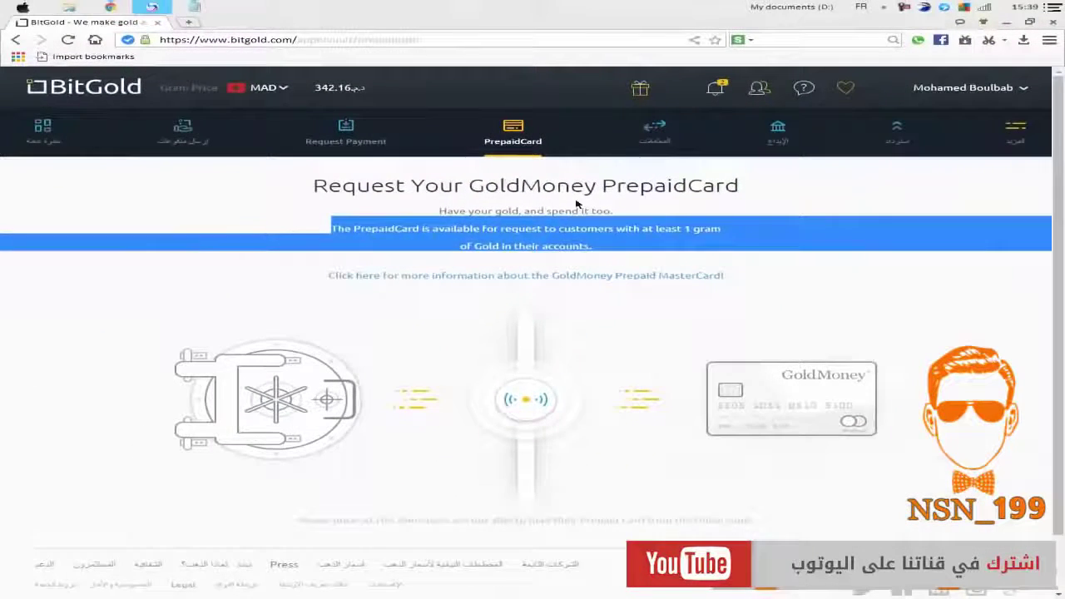
# Highlight the 342.13 gram gold price in the page header
pyautogui.click(577, 206)
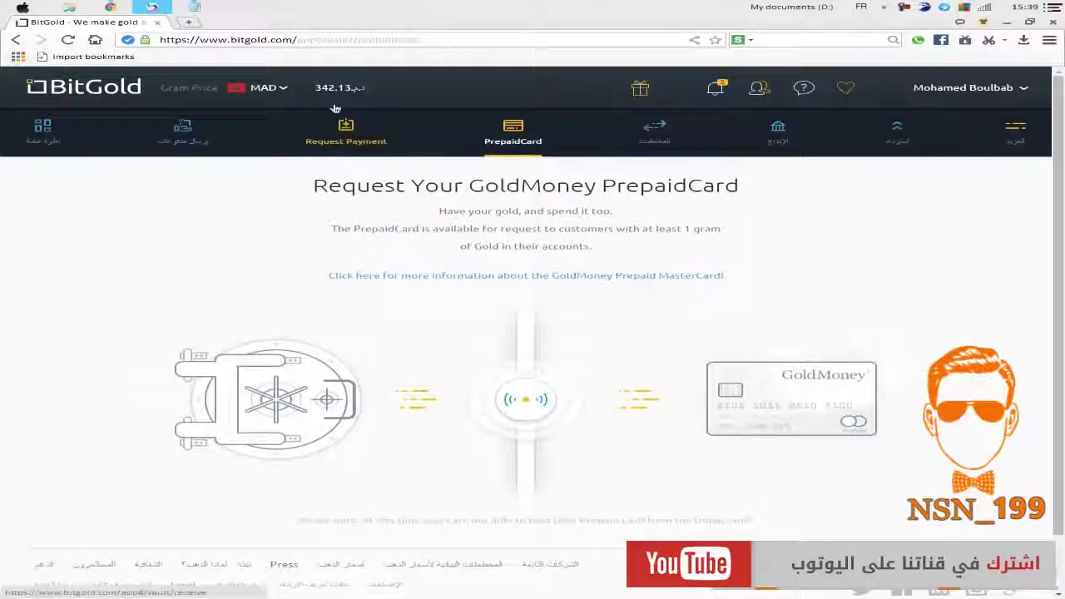
pyautogui.moveTo(314, 88); pyautogui.dragTo(383, 92)
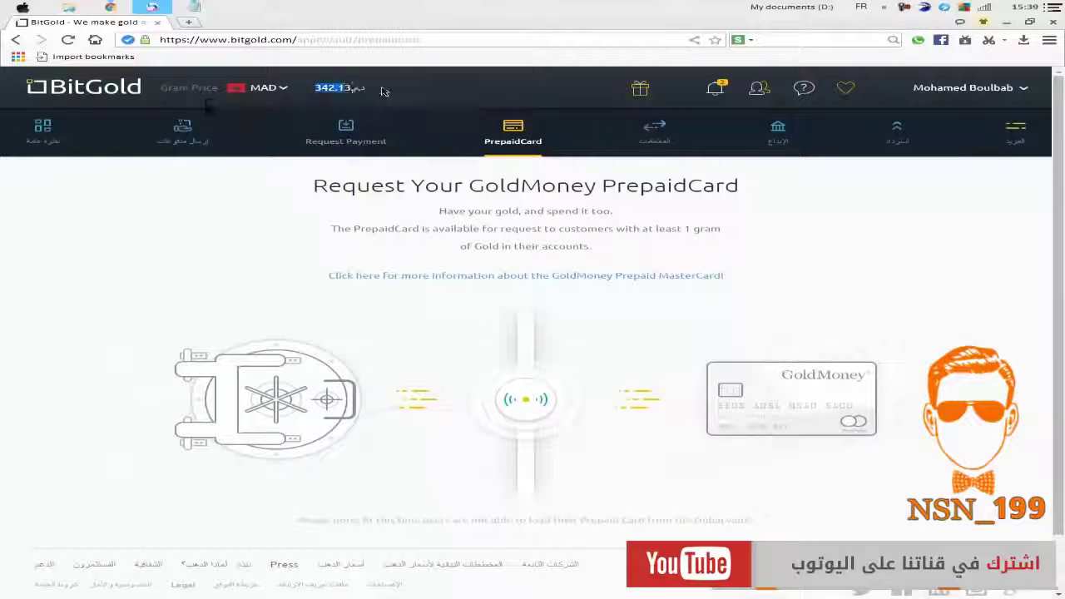
pyautogui.click(382, 92)
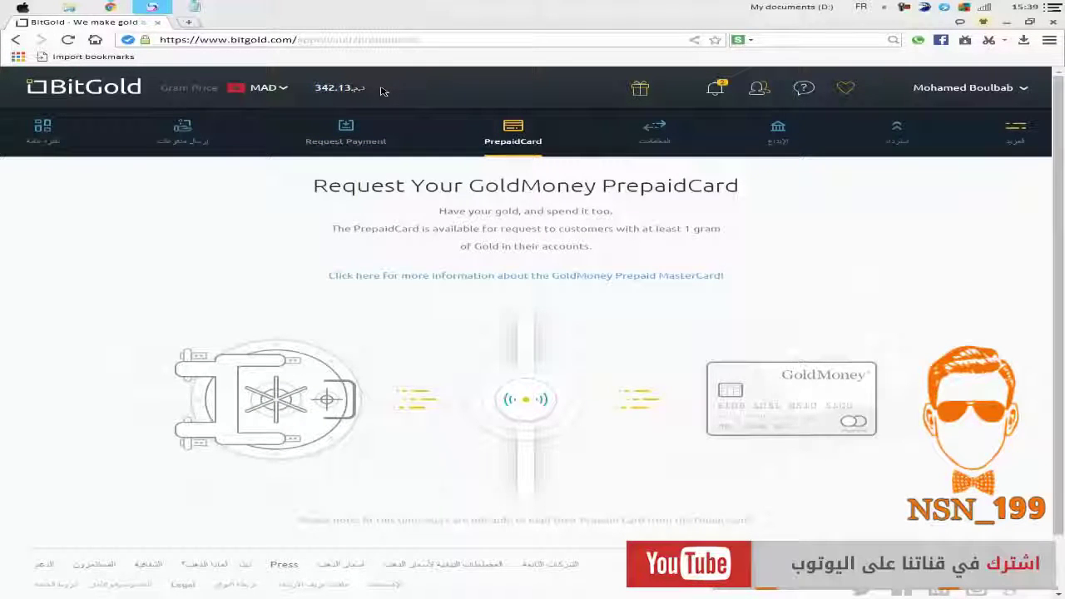
# Review the account-creation and 0.010g referral bonus notifications, then minimize the browser
pyautogui.moveTo(320, 91)
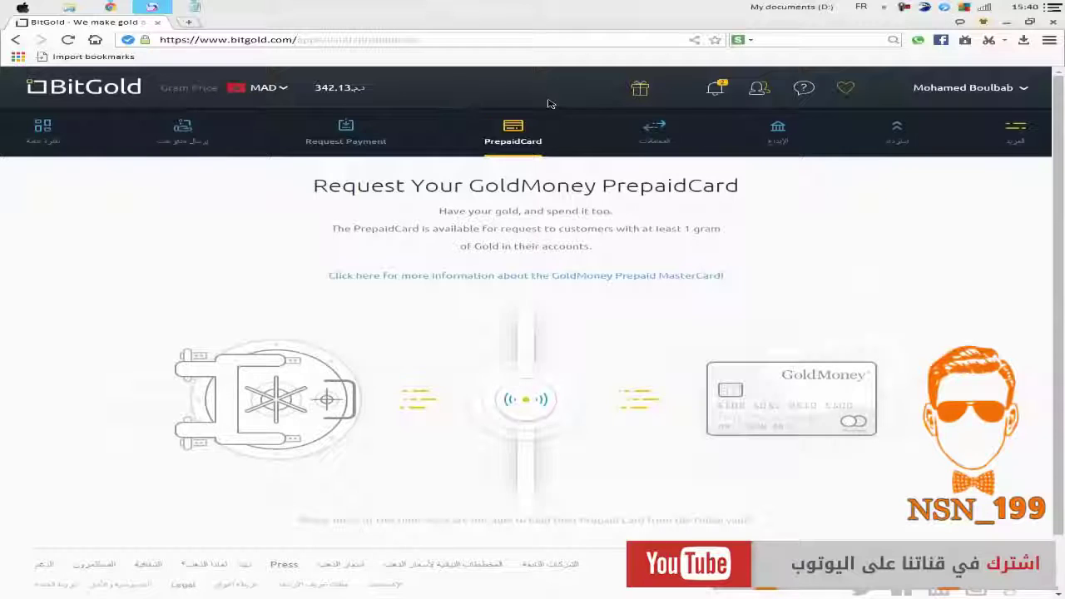
pyautogui.click(715, 90)
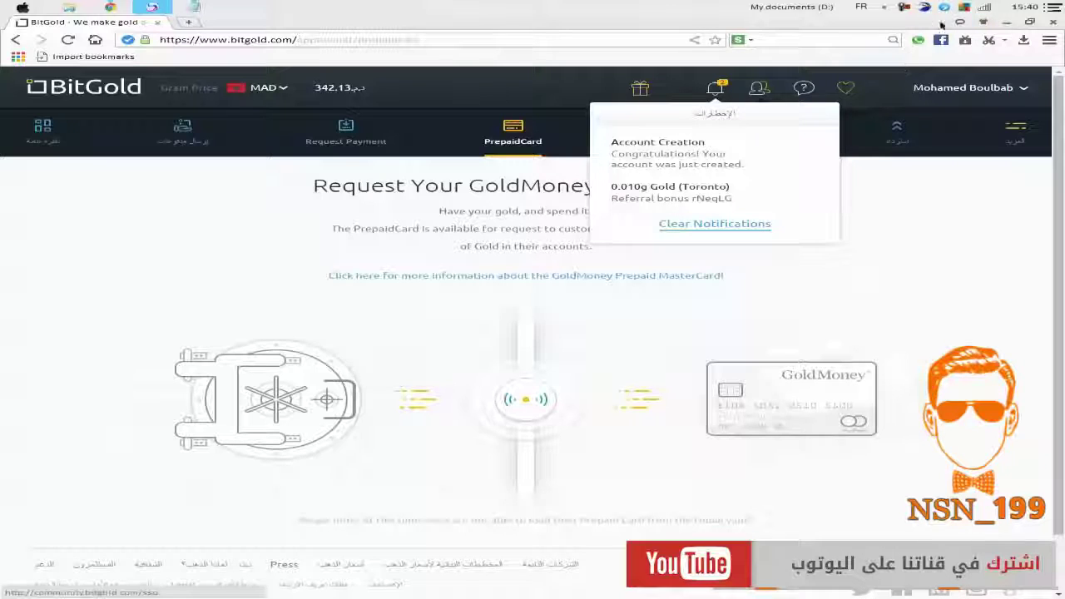
pyautogui.click(1006, 24)
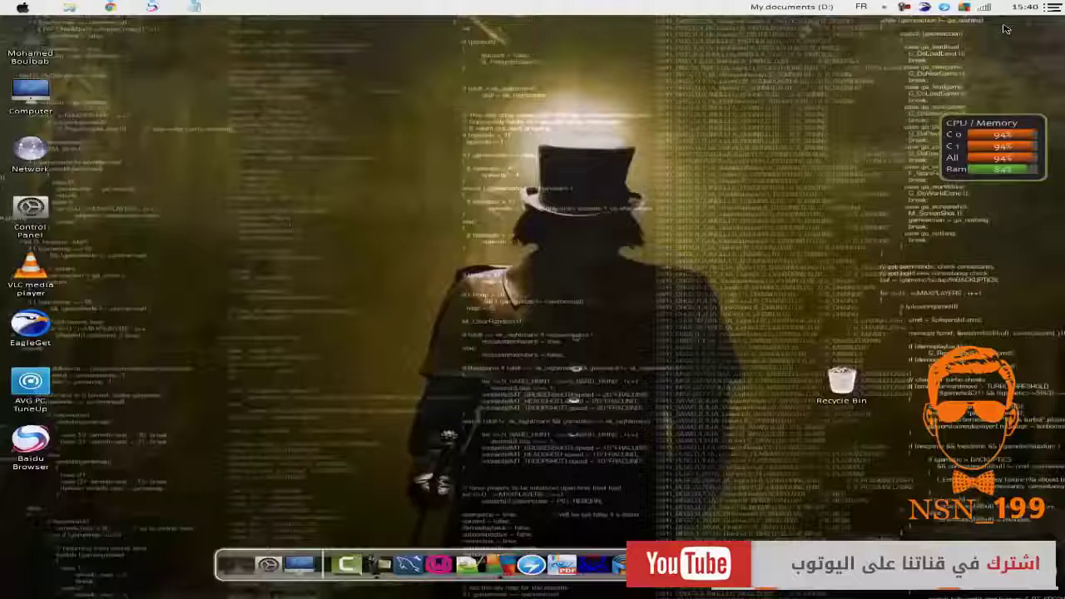
# Restore the vault showing 0.035g Gold, highlight the 0.025g referral bonus row, and open the account menu
pyautogui.click(110, 6)
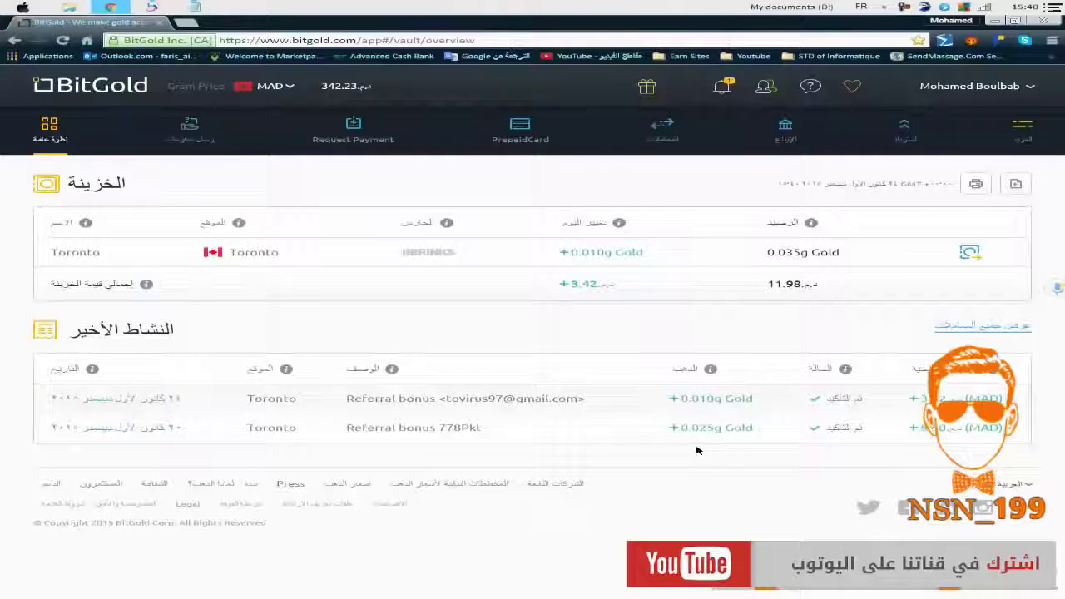
pyautogui.moveTo(564, 433); pyautogui.dragTo(639, 432)
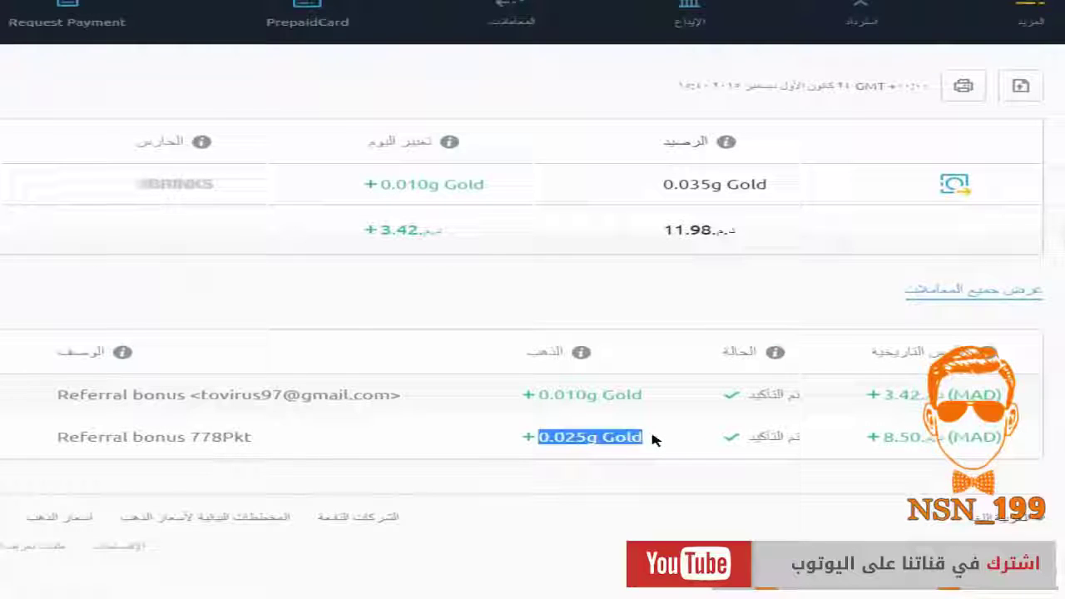
pyautogui.click(654, 440)
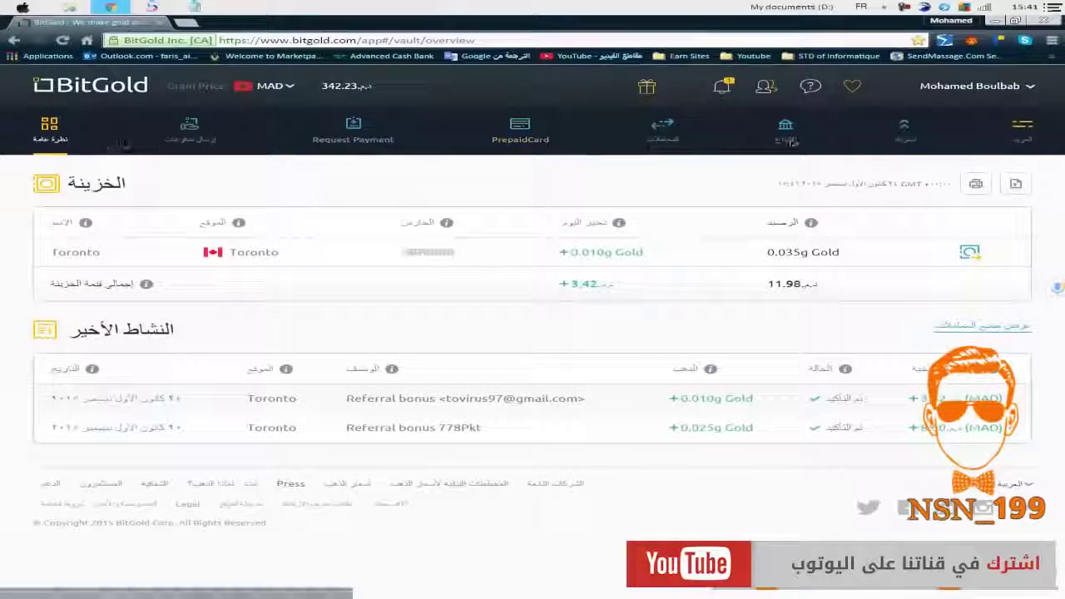
pyautogui.click(990, 88)
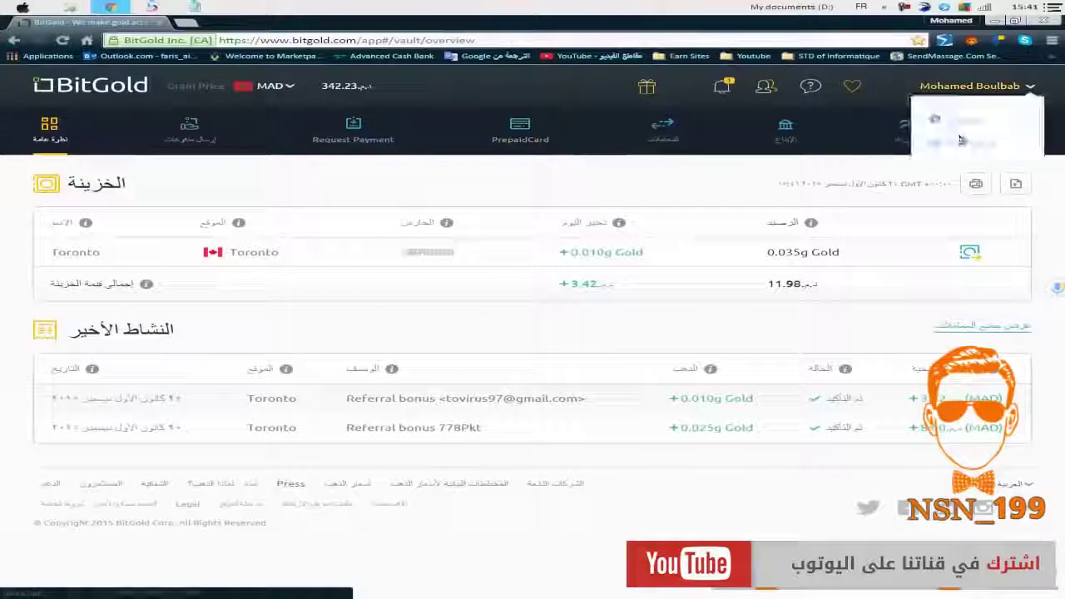
# Open Settings > Identity and highlight the message confirming the ID document is uploaded
pyautogui.click(960, 123)
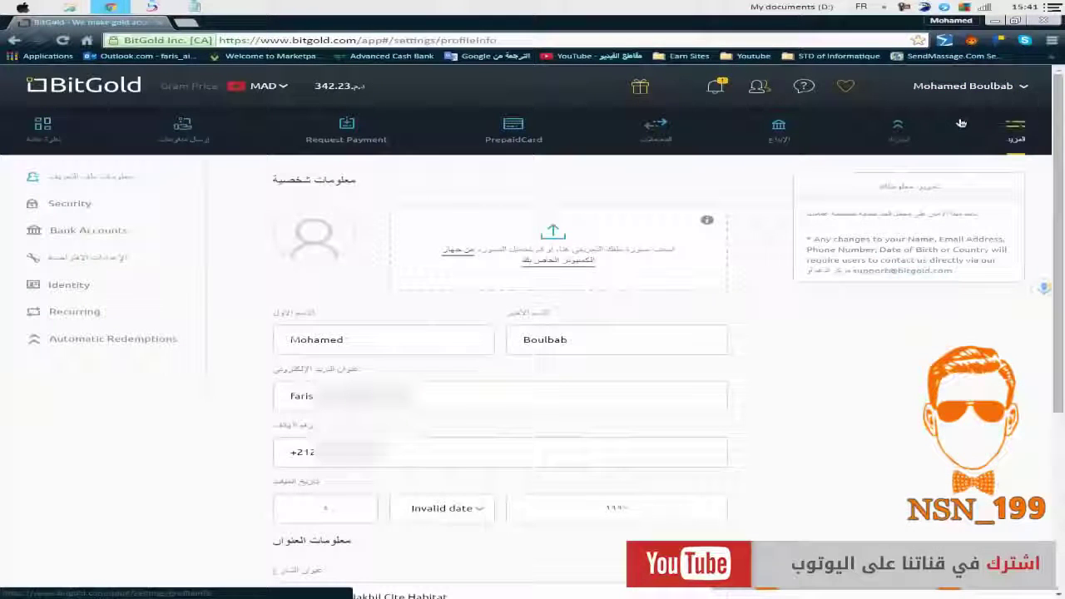
pyautogui.click(63, 289)
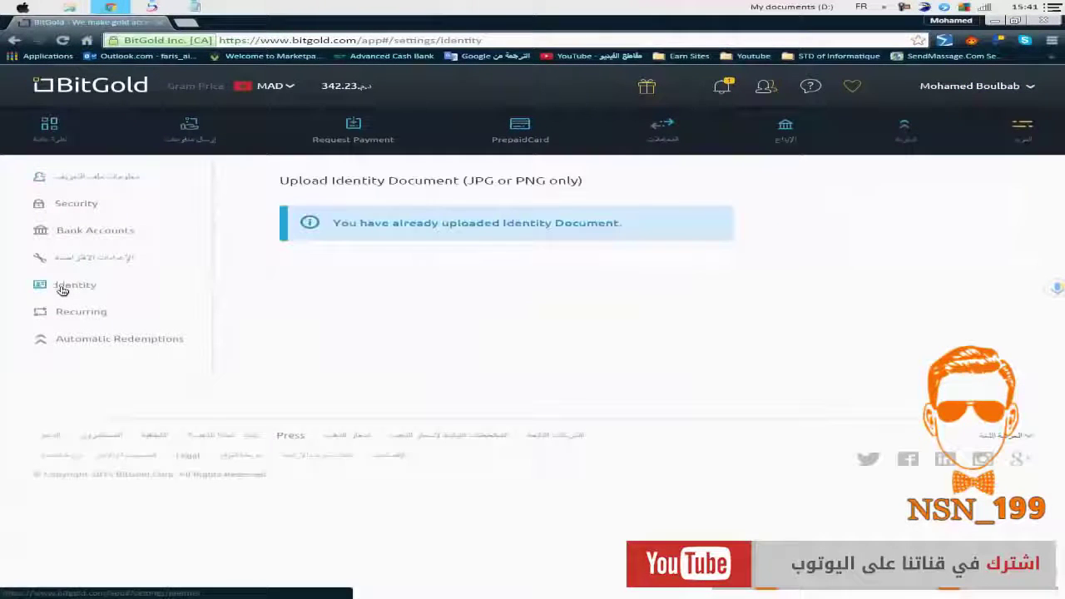
pyautogui.moveTo(670, 228); pyautogui.dragTo(444, 226)
pyautogui.click(440, 226)
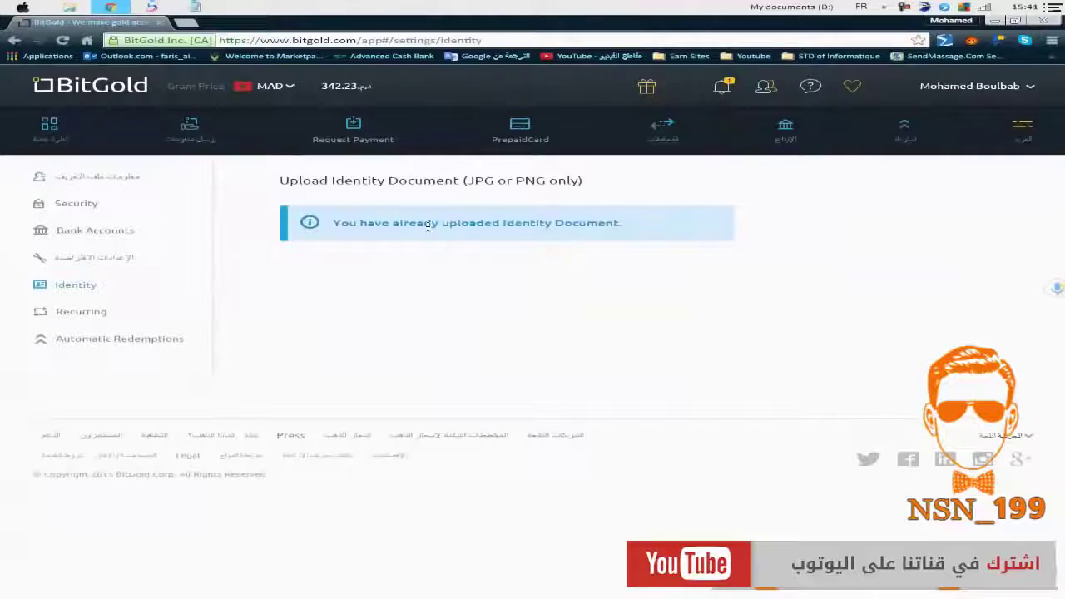
pyautogui.moveTo(431, 225)
pyautogui.mouseDown()
pyautogui.moveTo(645, 230)
pyautogui.moveTo(440, 226)
pyautogui.mouseUp()
pyautogui.click(654, 228)
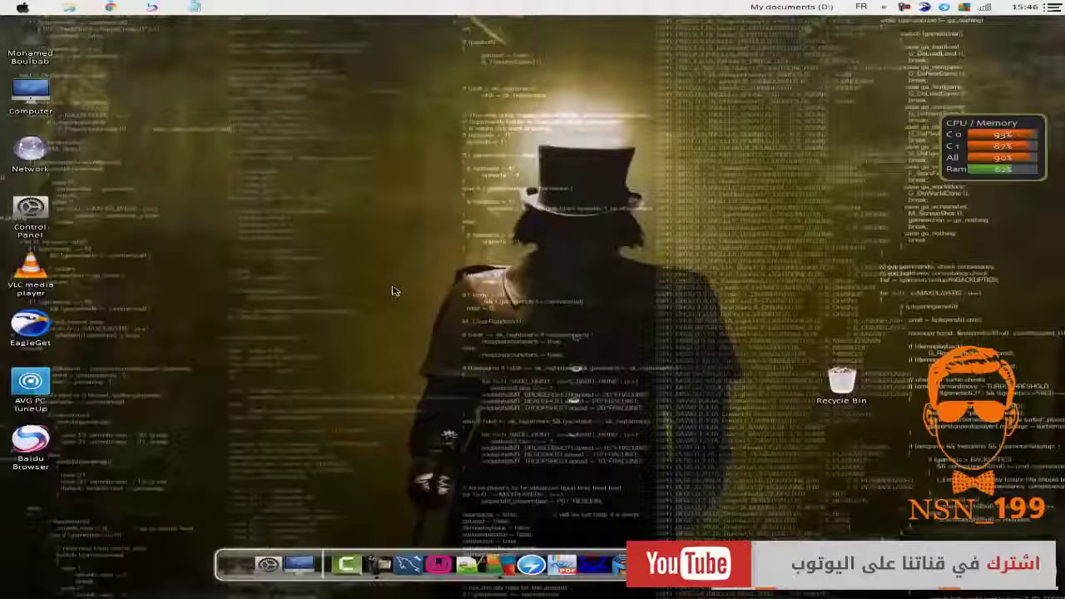